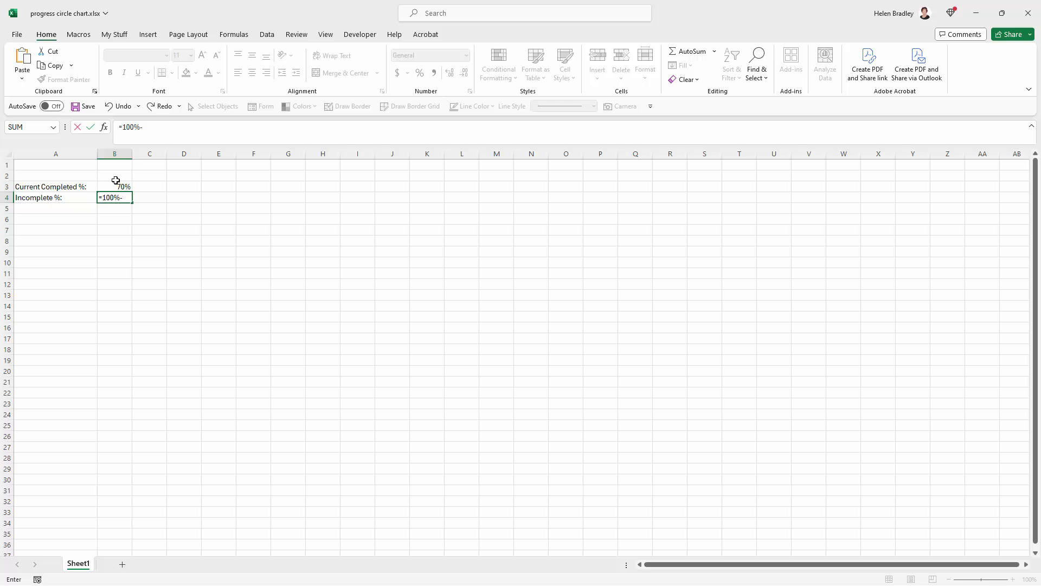
# Step: Complete the formula =100%-B3 in the Incomplete % cell B4 and format it as a percentage without decimals
pyautogui.click(113, 184)
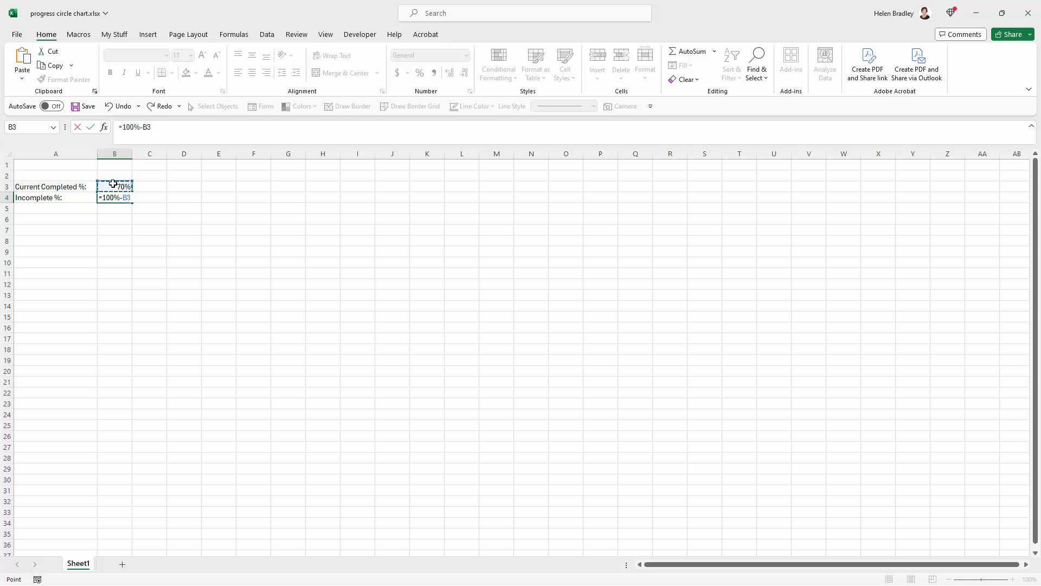
pyautogui.press('Return')
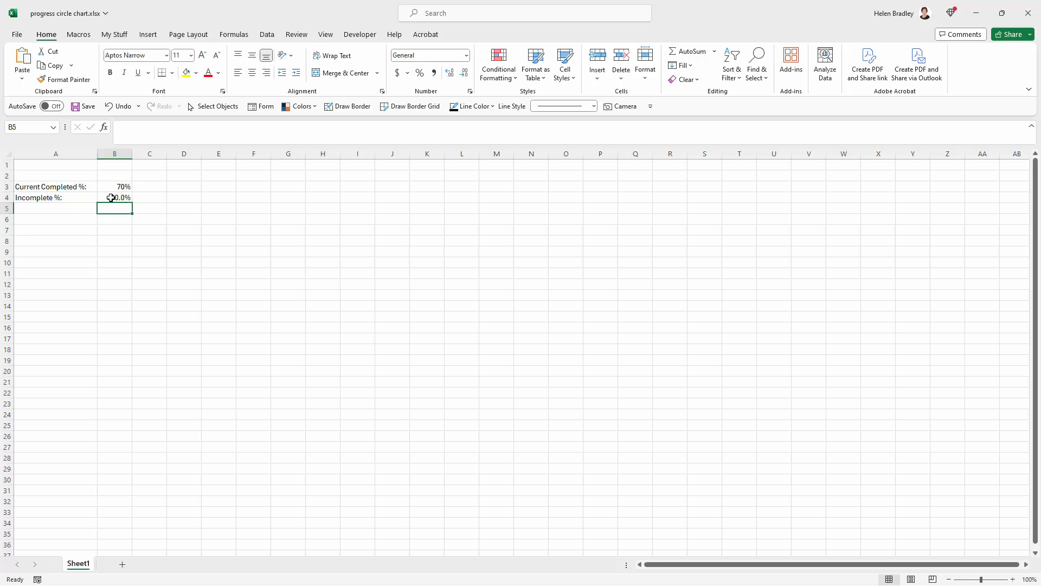
pyautogui.click(111, 198)
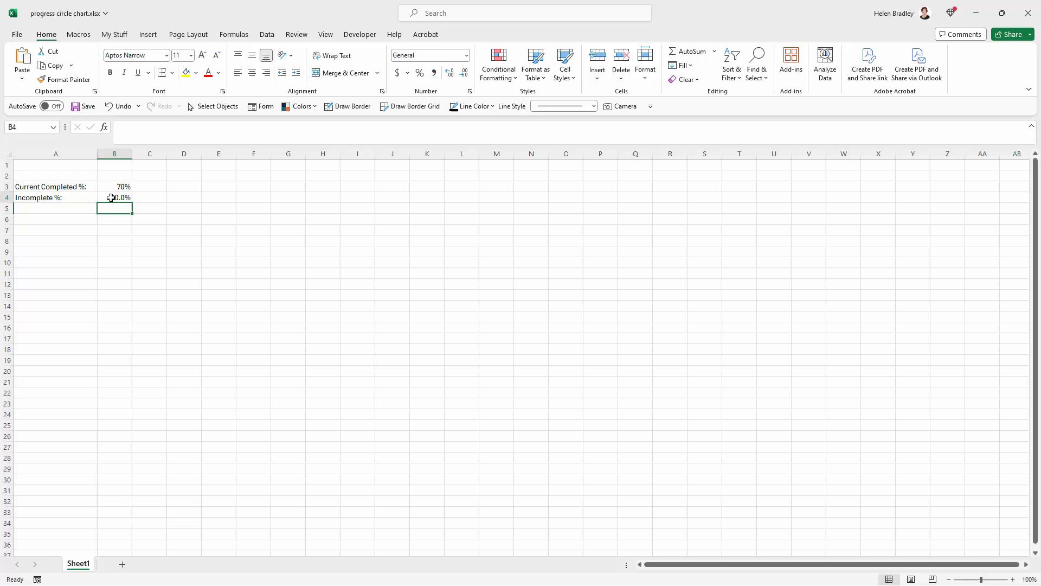
pyautogui.click(465, 74)
# Step: Set the Current Completed % value in cell B3 to 80%
pyautogui.click(115, 186)
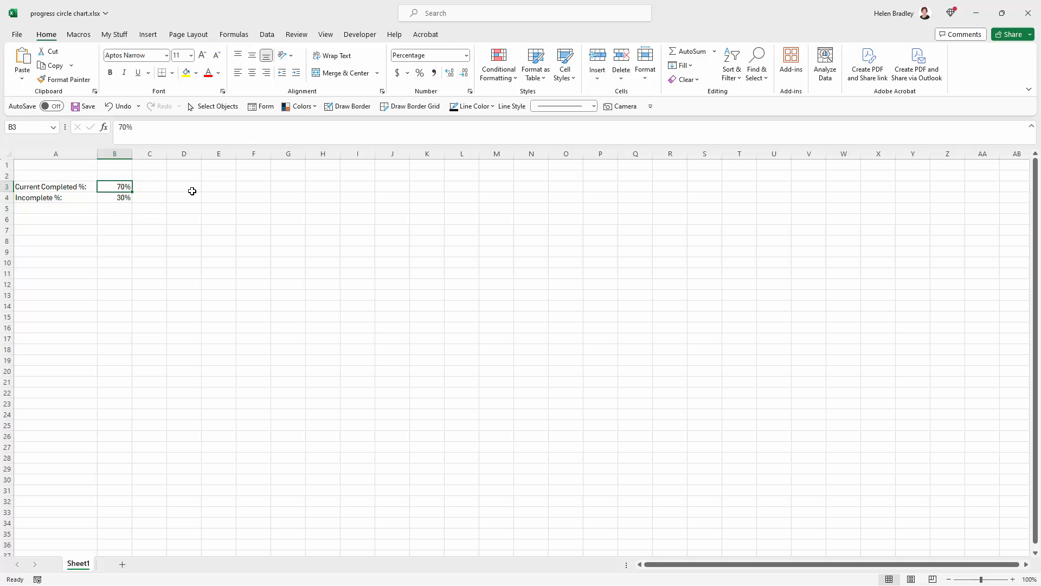
pyautogui.write('8')
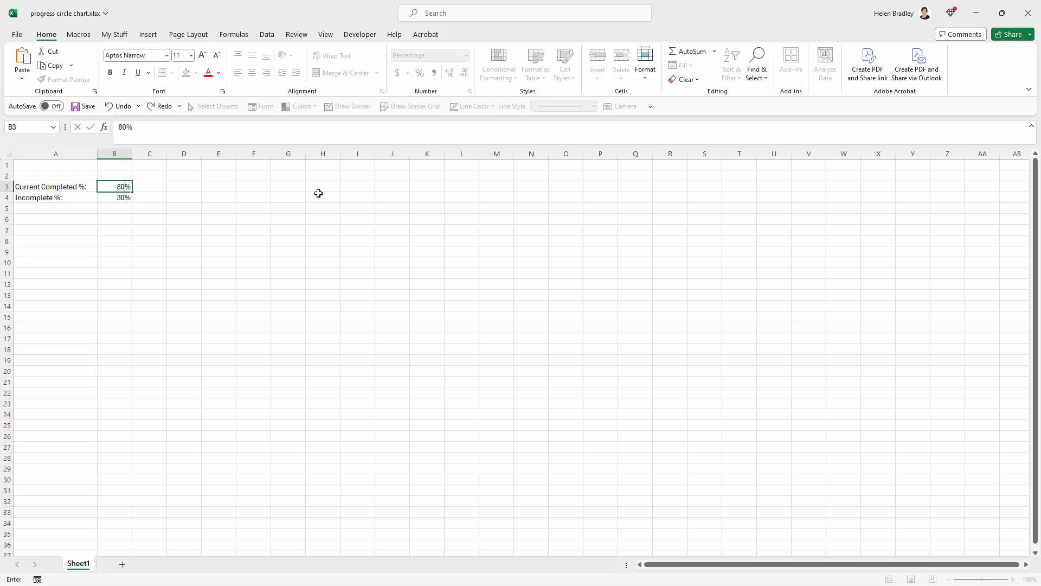
pyautogui.press('Return')
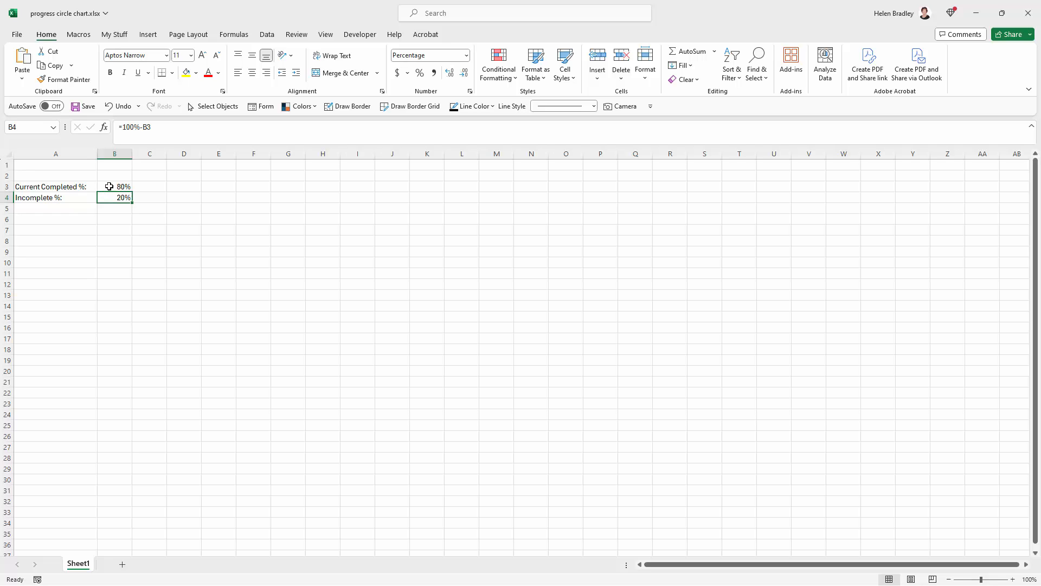
# Step: Insert a doughnut chart from cells B3:B4 and delete its legend
pyautogui.moveTo(108, 186); pyautogui.dragTo(118, 196)
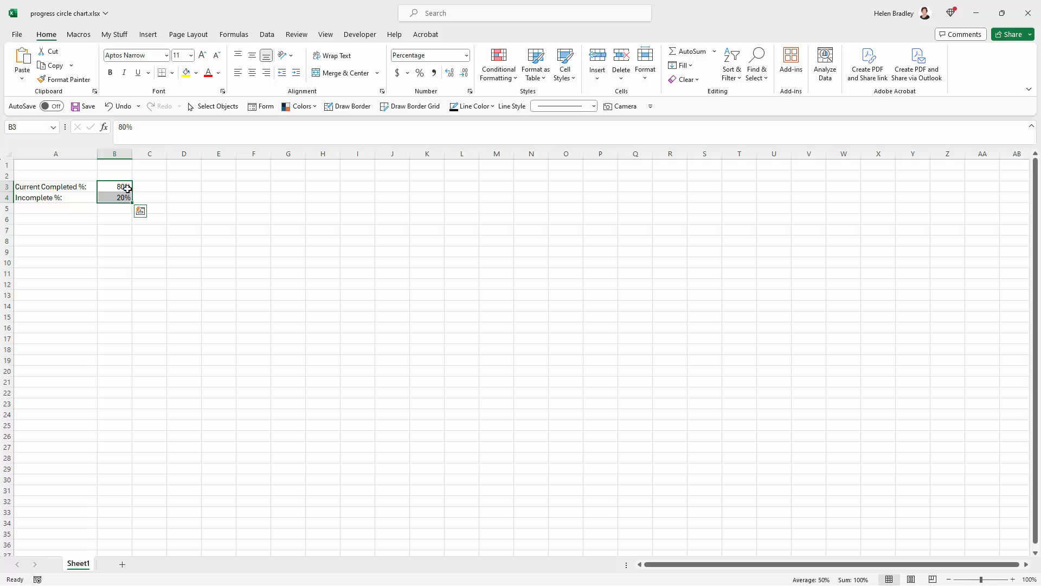
pyautogui.click(148, 34)
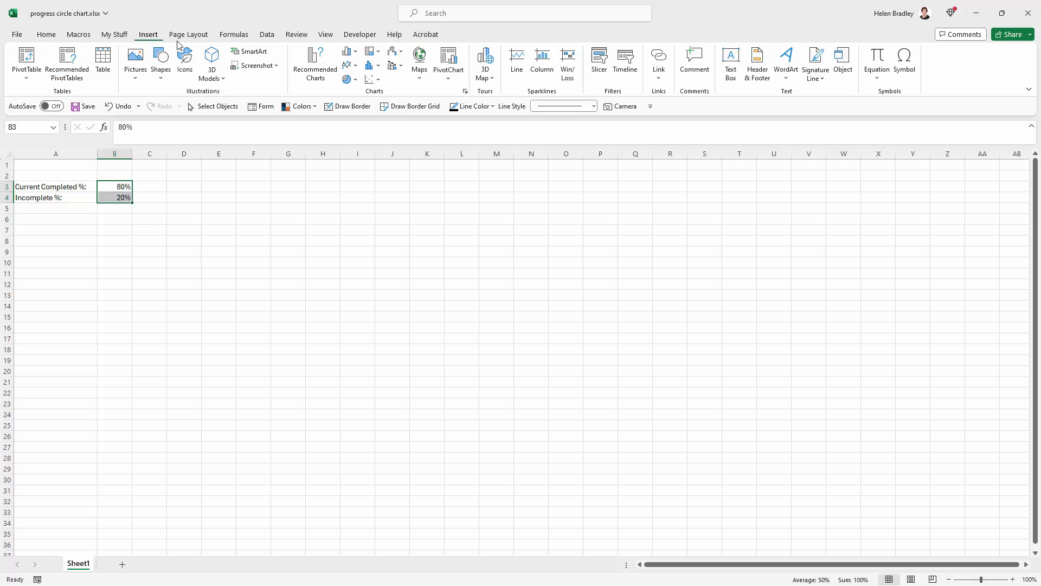
pyautogui.click(356, 80)
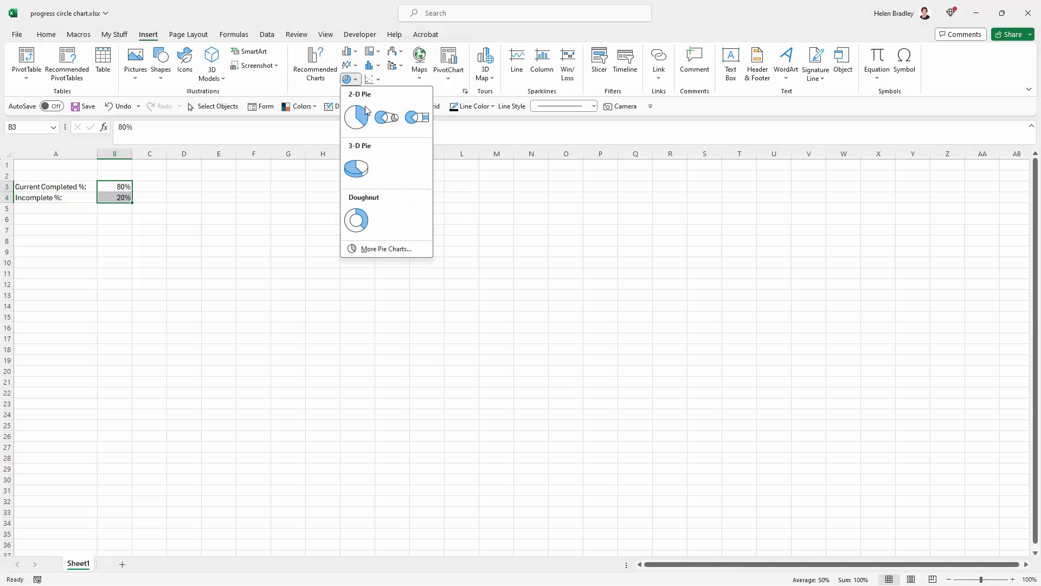
pyautogui.click(358, 222)
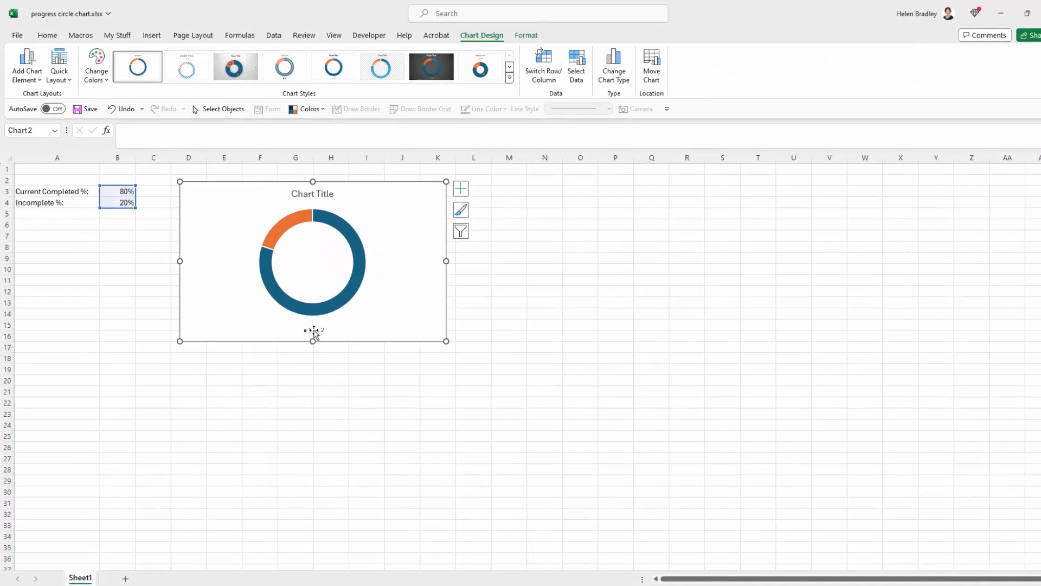
pyautogui.click(314, 330)
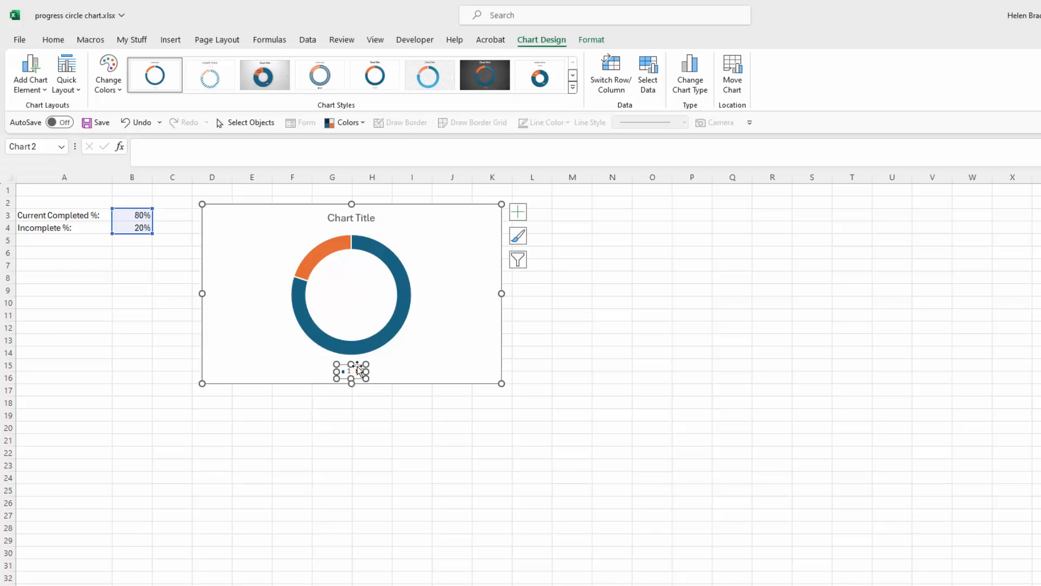
pyautogui.press('Delete')
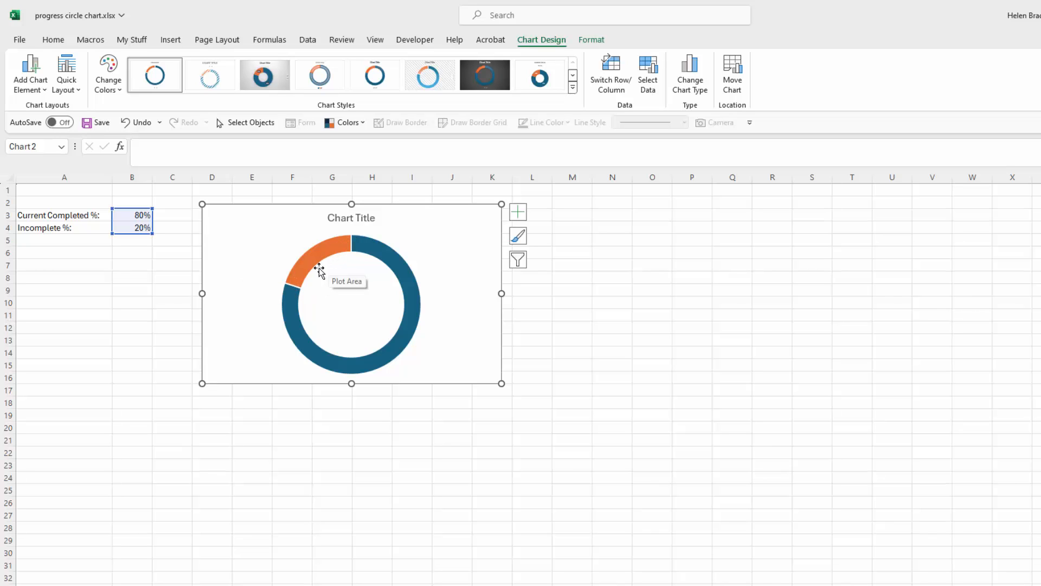
# Step: Remove the border from the doughnut chart's data series by setting it to No line, and deselect the chart
pyautogui.click(288, 299)
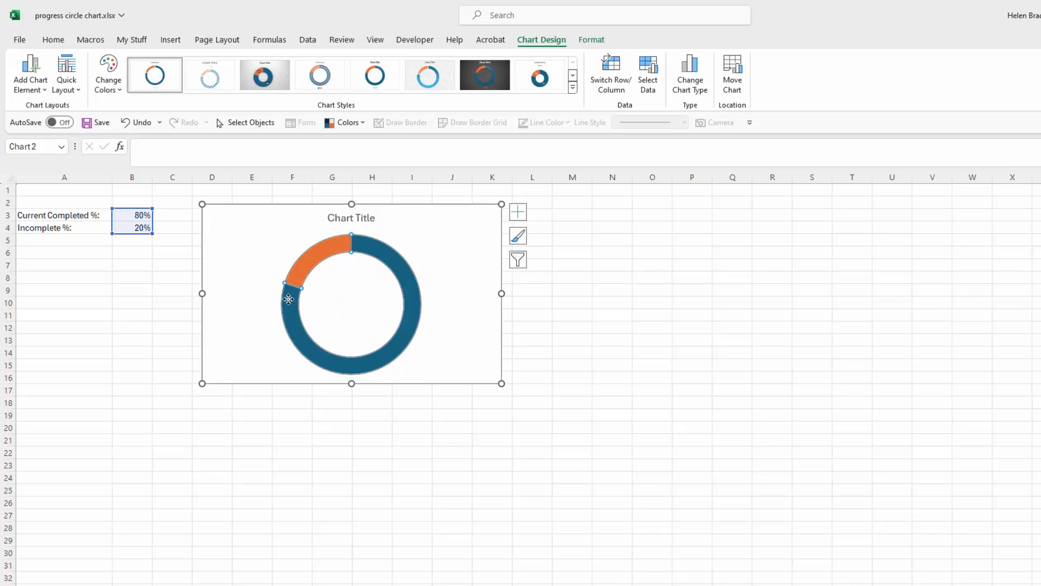
pyautogui.rightClick(373, 252)
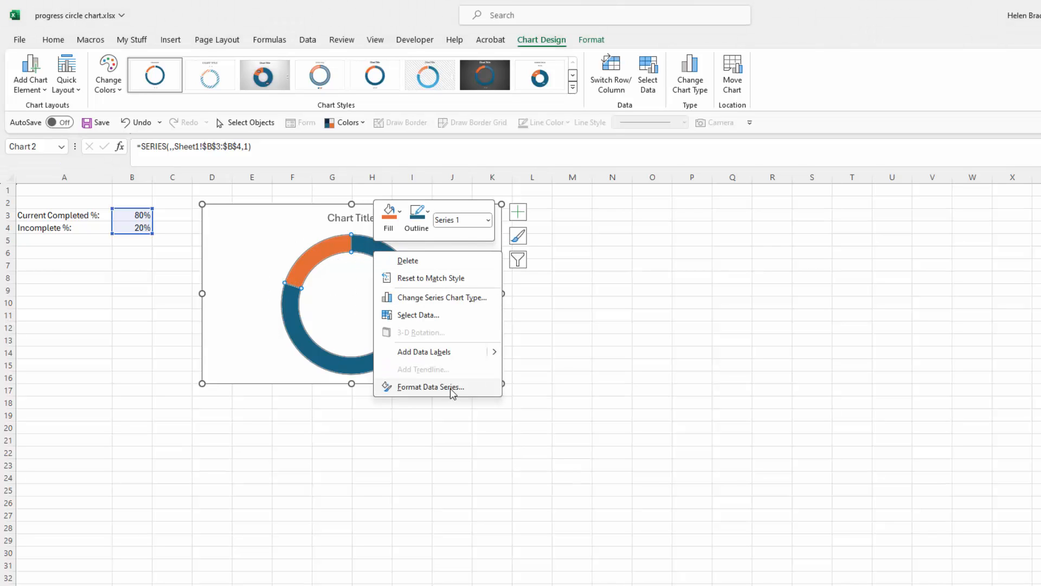
pyautogui.click(431, 386)
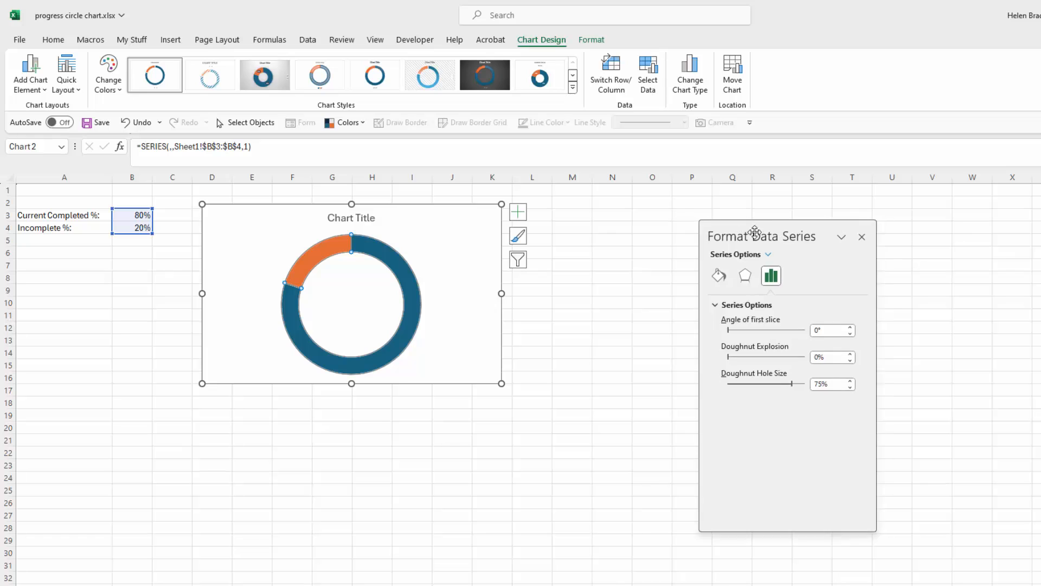
pyautogui.moveTo(755, 232); pyautogui.dragTo(681, 240)
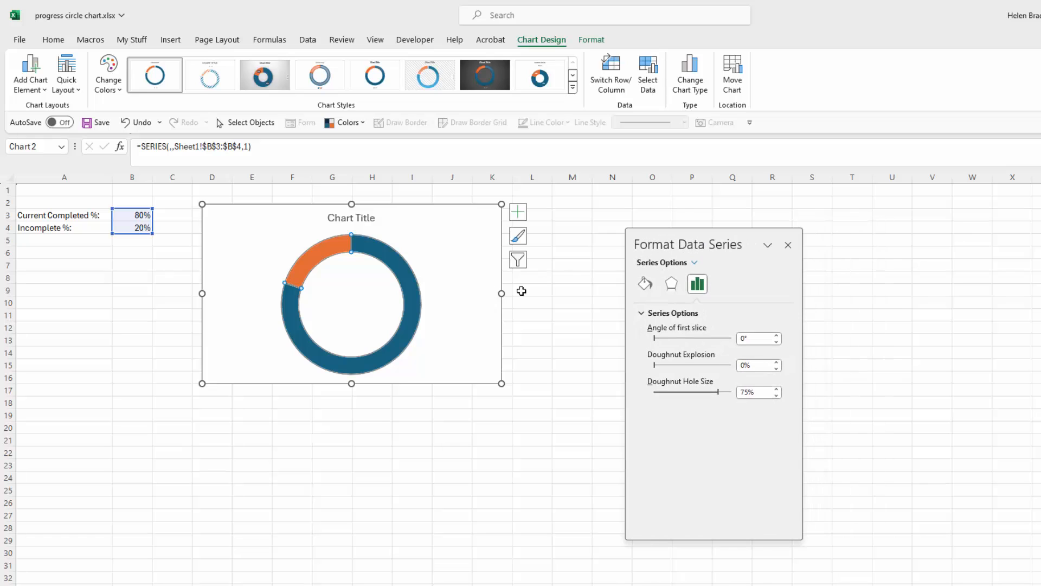
pyautogui.click(648, 286)
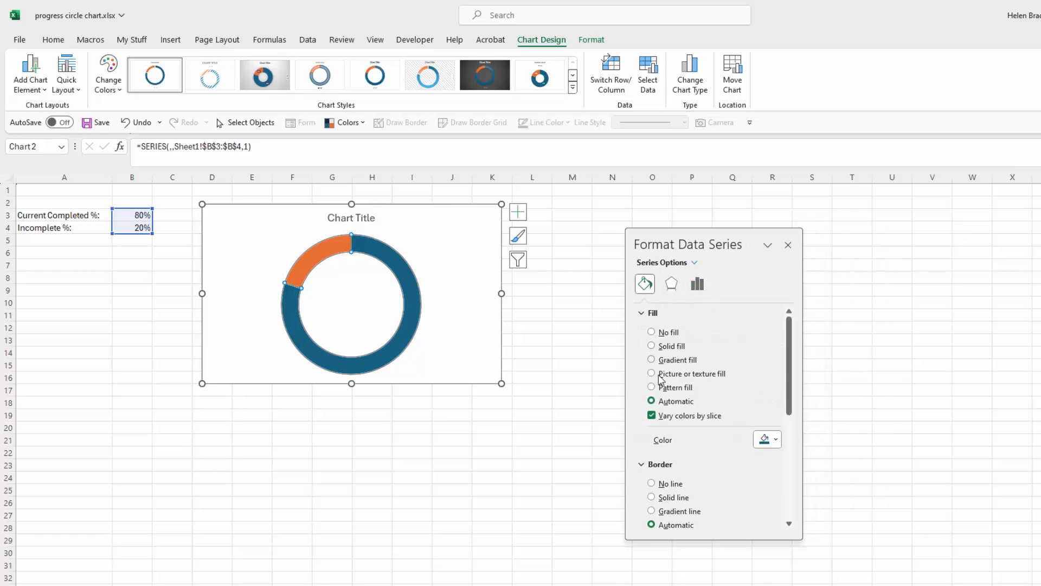
pyautogui.click(652, 484)
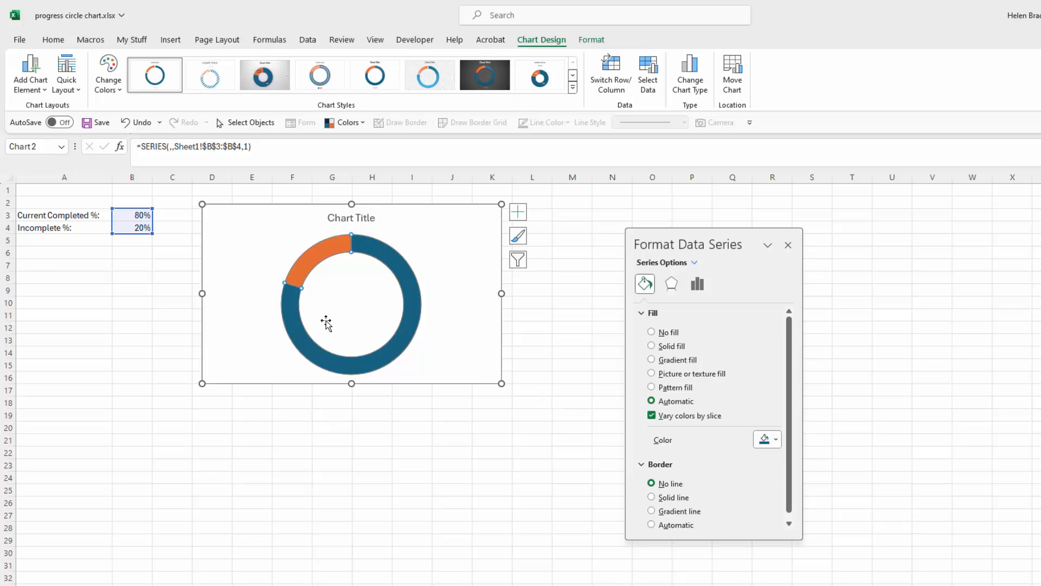
pyautogui.click(155, 300)
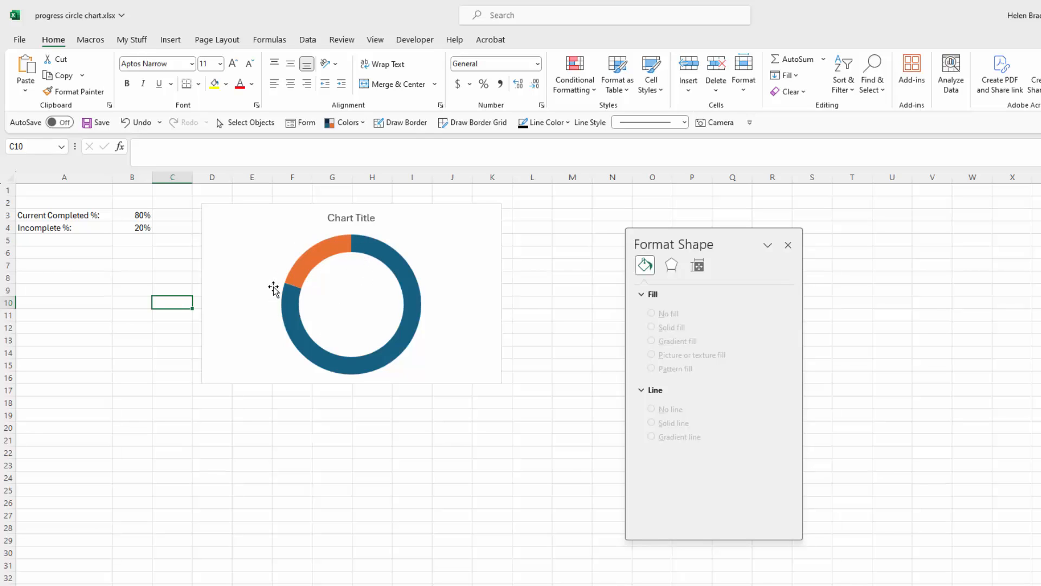
# Step: Set the doughnut series' hole size to 85%, with the angle of the first slice at 0°
pyautogui.moveTo(295, 292)
pyautogui.moveTo(293, 311)
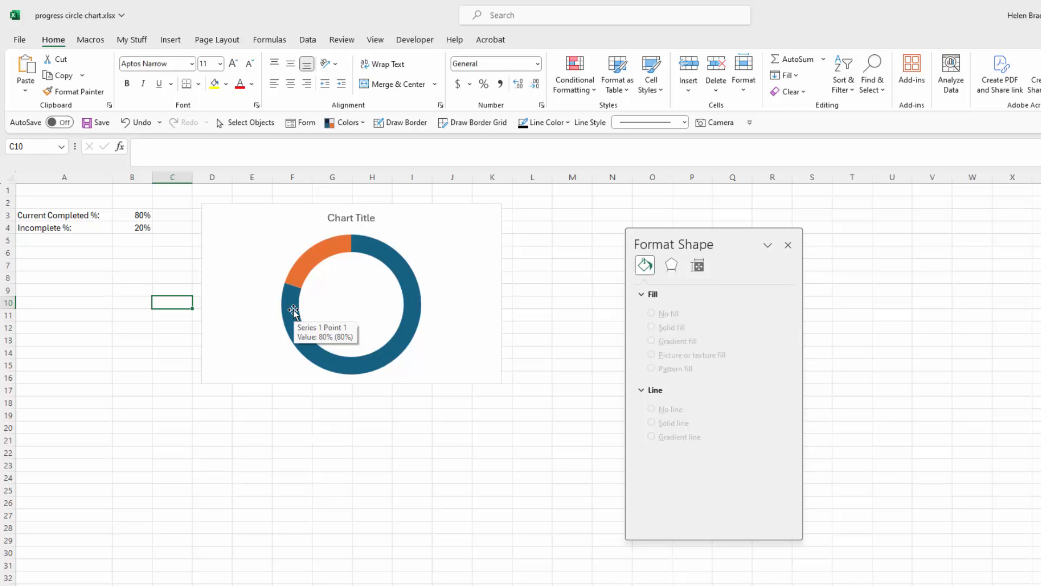
pyautogui.click(293, 311)
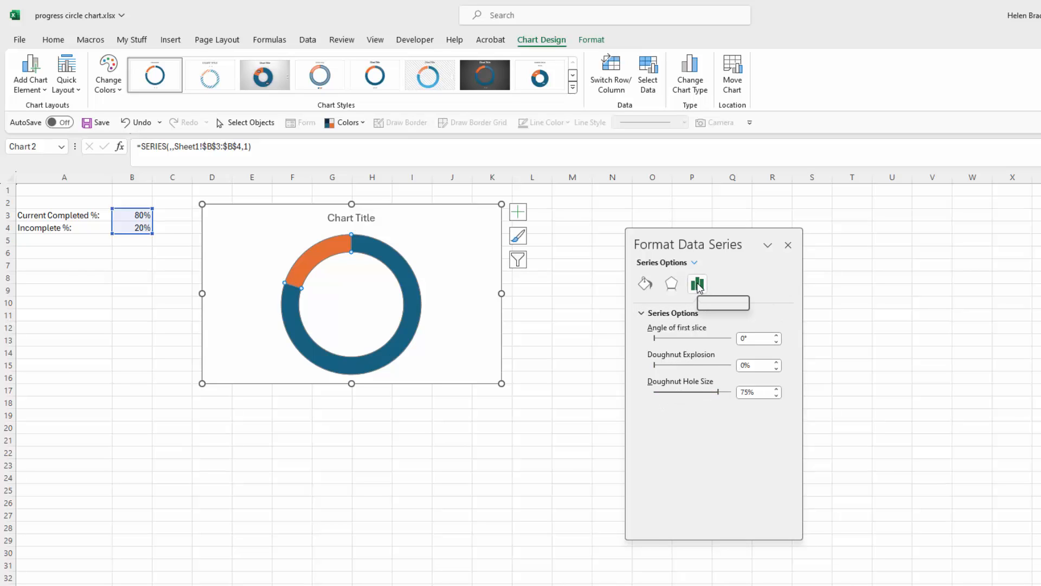
pyautogui.click(719, 392)
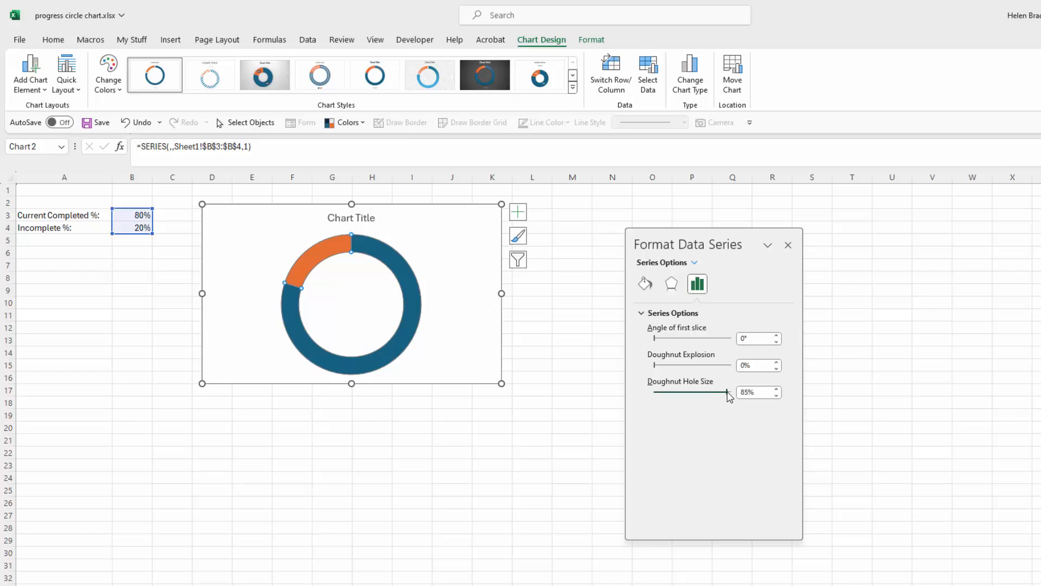
pyautogui.moveTo(729, 395); pyautogui.dragTo(727, 394)
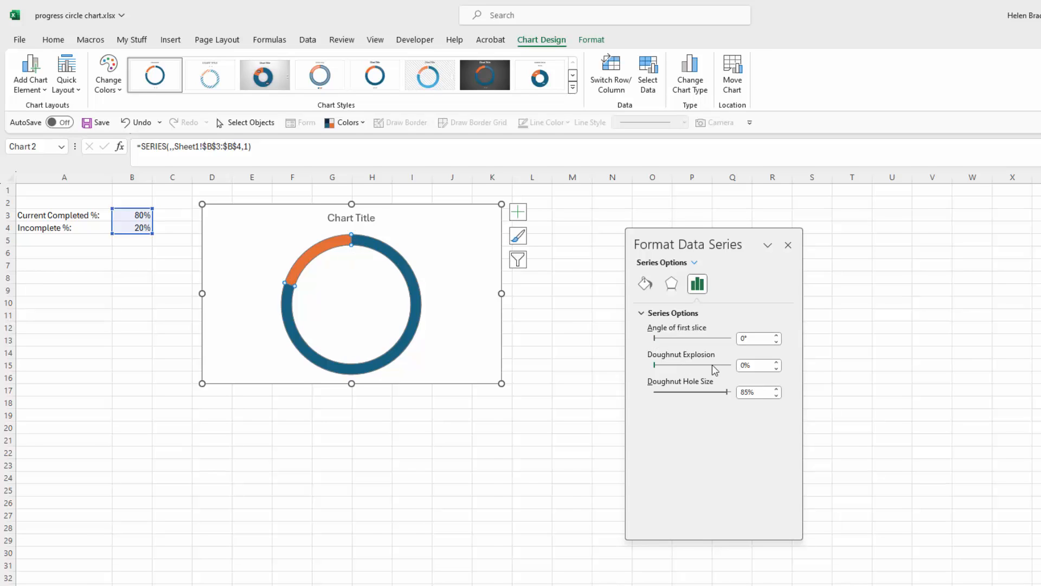
pyautogui.moveTo(654, 337); pyautogui.dragTo(614, 340)
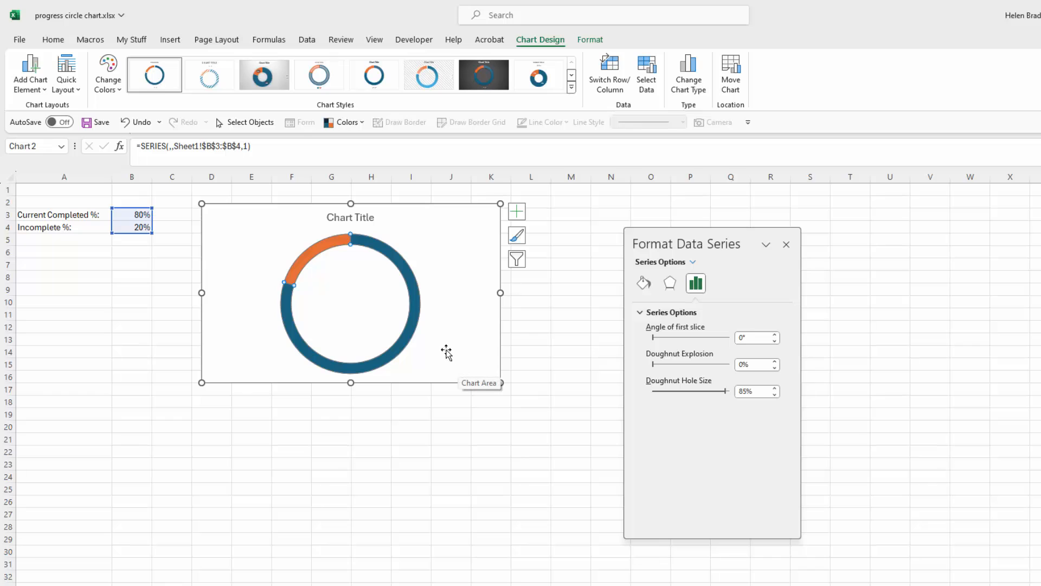
# Step: Fill only the orange incomplete slice of the doughnut with a light grey theme color
pyautogui.click(308, 253)
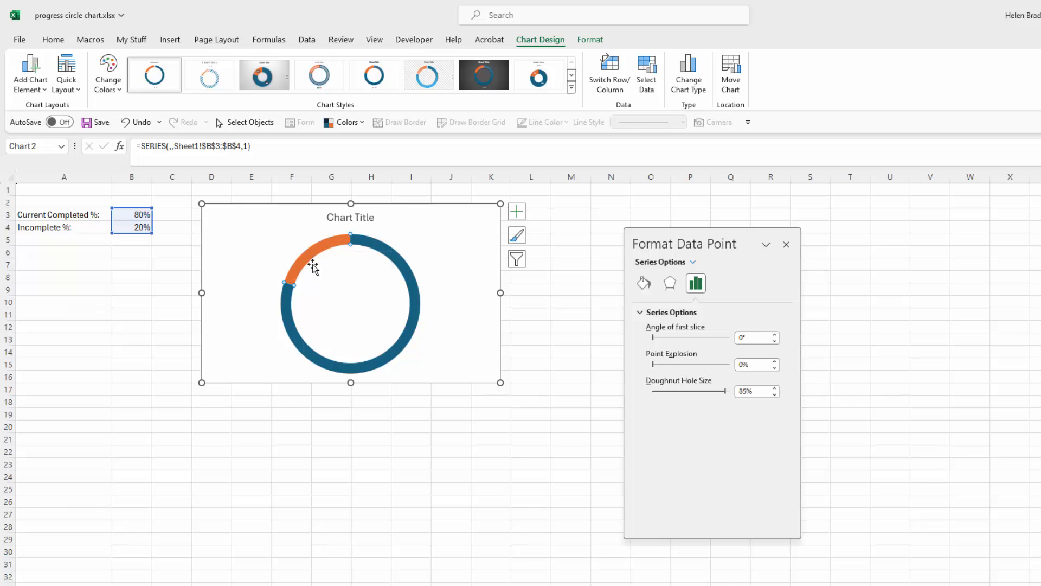
pyautogui.click(643, 282)
pyautogui.moveTo(668, 235); pyautogui.dragTo(622, 208)
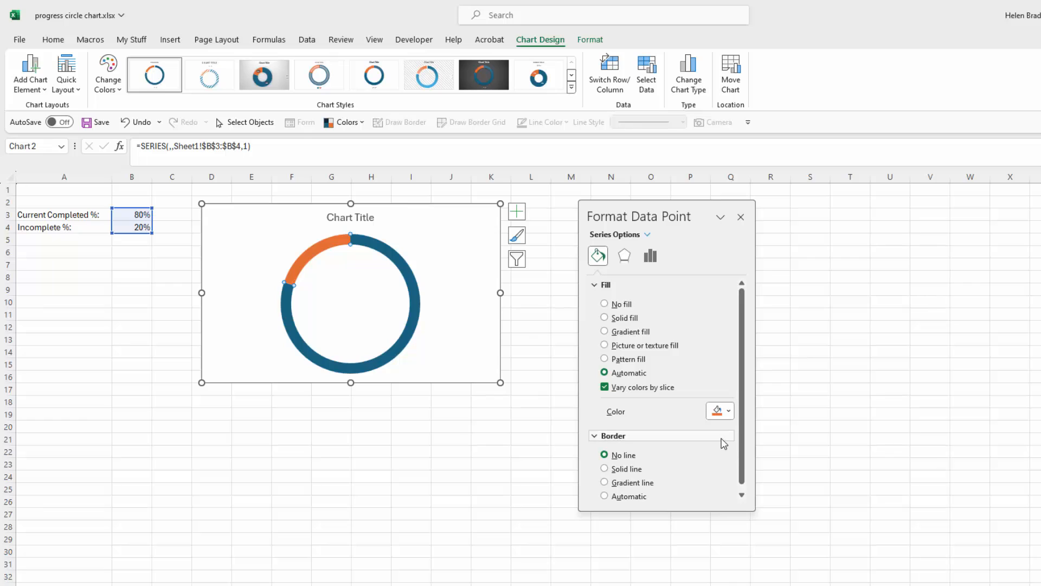
pyautogui.click(729, 412)
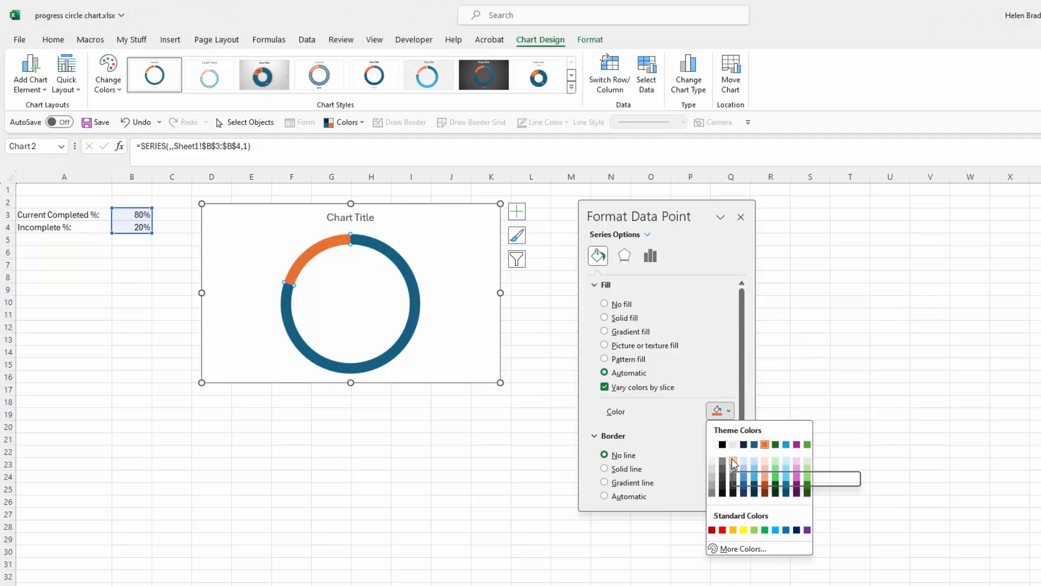
pyautogui.click(713, 469)
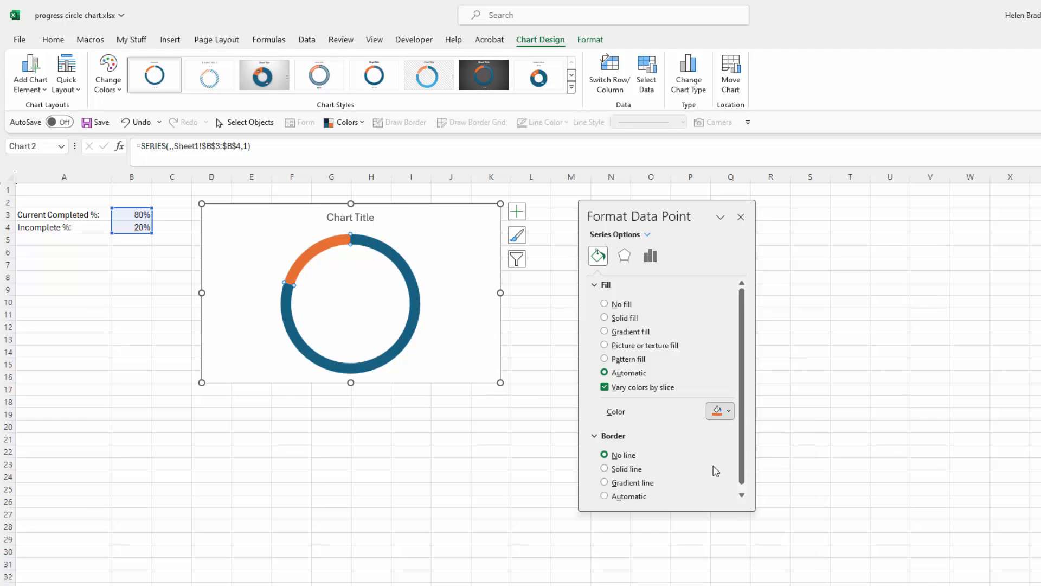
# Step: Give the completed slice of the doughnut a solid line border in the same dark teal theme color as its fill
pyautogui.click(405, 341)
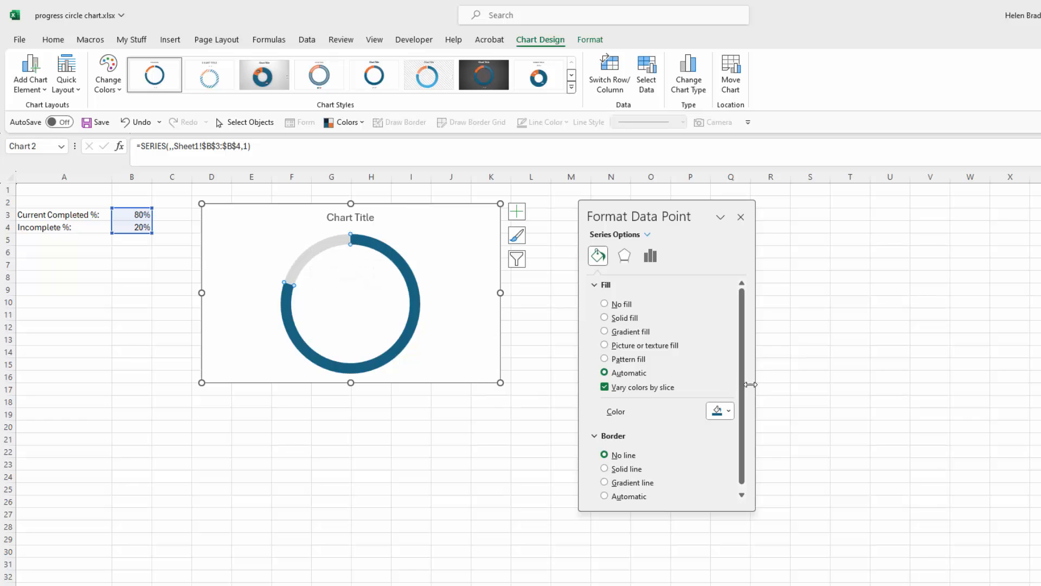
pyautogui.scroll(-1, 744, 423)
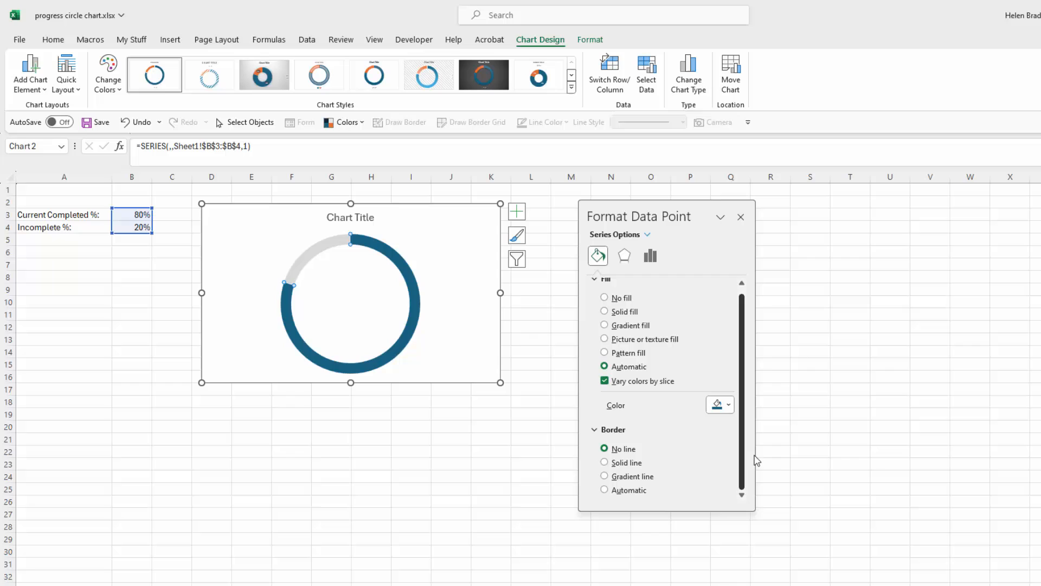
pyautogui.click(605, 463)
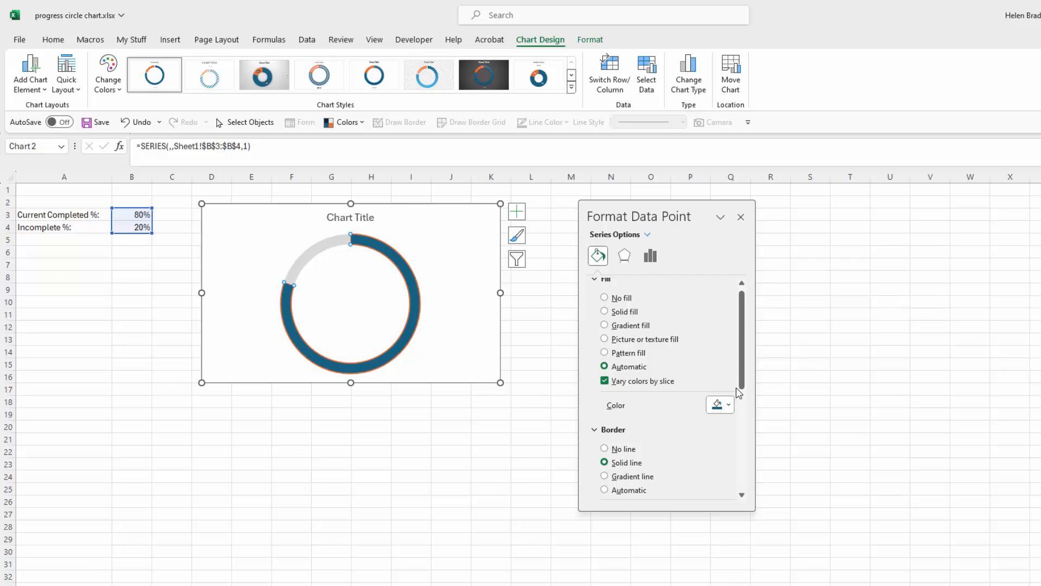
pyautogui.moveTo(739, 391); pyautogui.dragTo(740, 454)
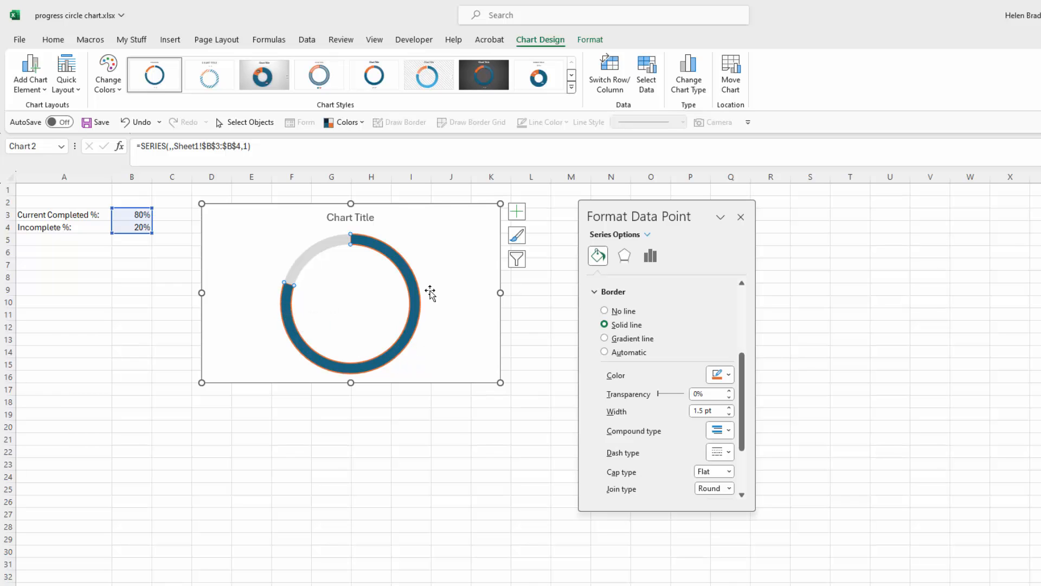
pyautogui.click(730, 376)
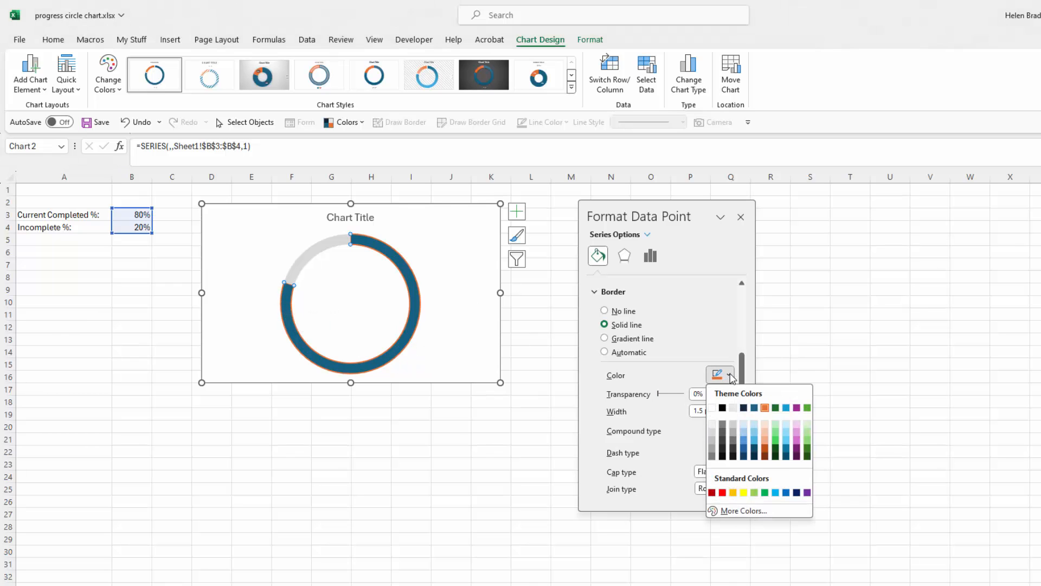
pyautogui.click(754, 407)
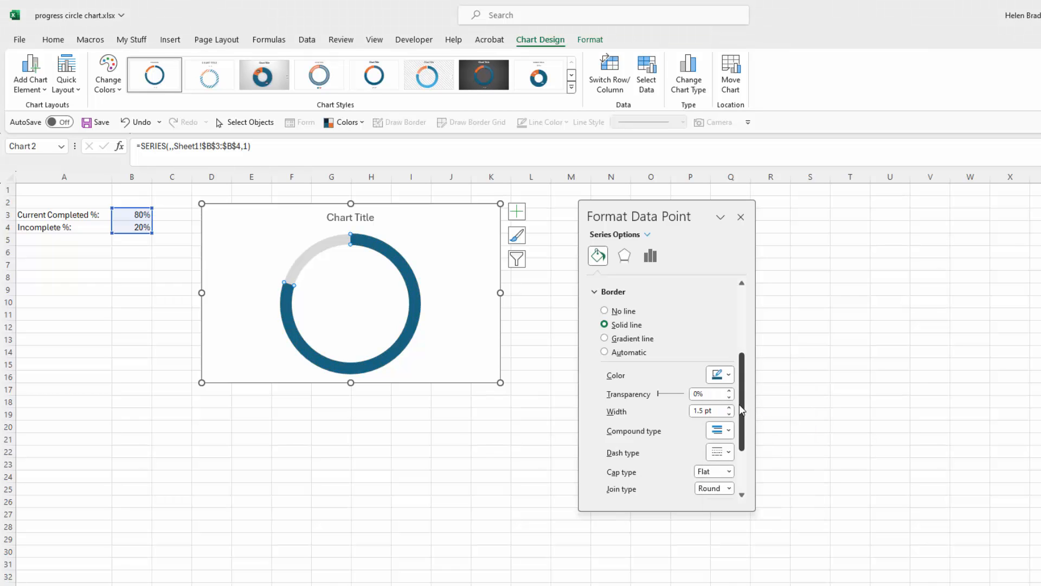
# Step: Set the border width of the completed teal slice to 7 pt, and deselect the chart
pyautogui.click(717, 375)
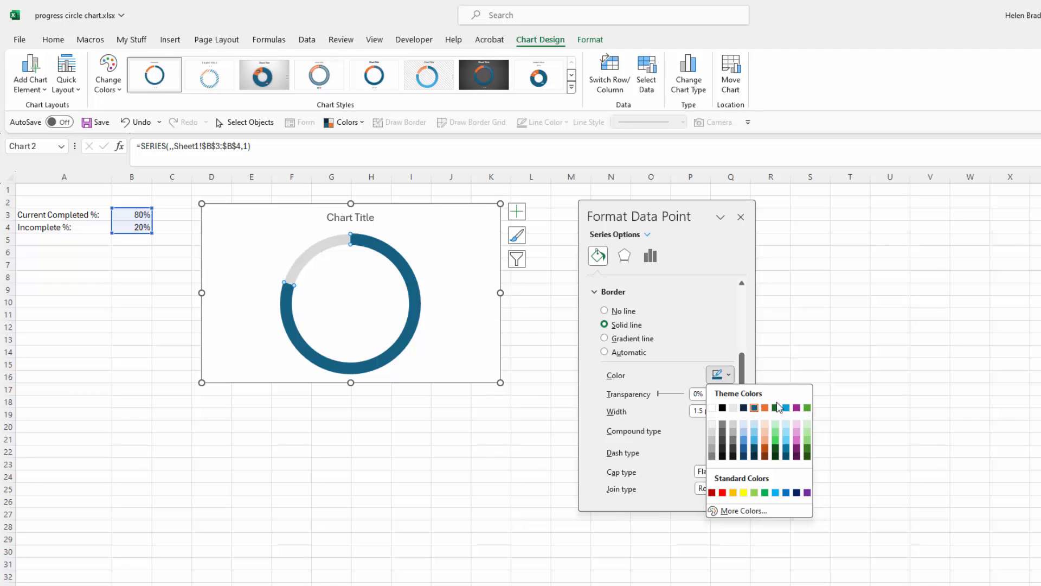
pyautogui.click(670, 381)
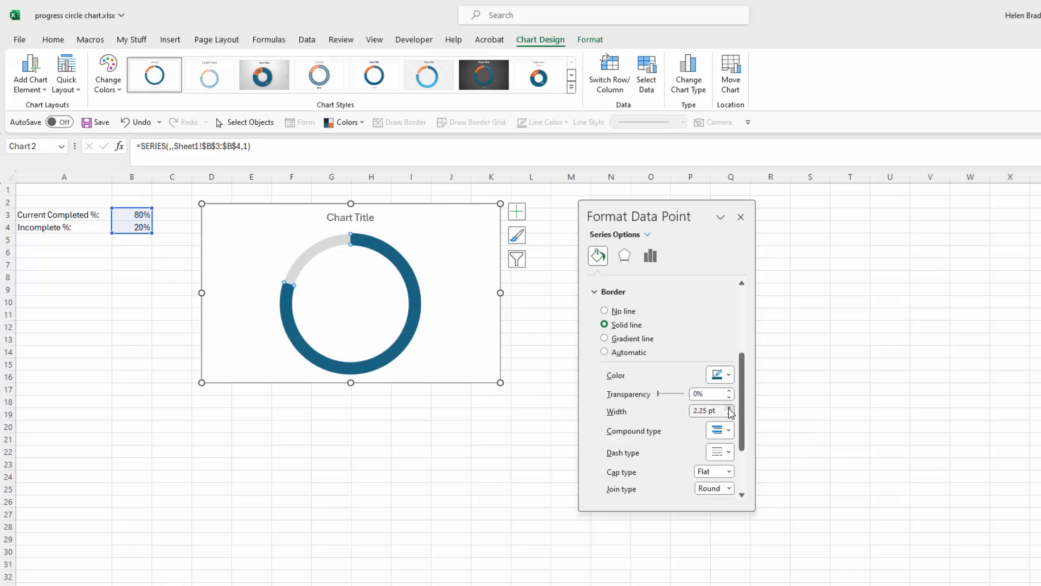
pyautogui.click(730, 408)
pyautogui.click(730, 407)
pyautogui.click(730, 408)
pyautogui.click(730, 408)
pyautogui.click(730, 408)
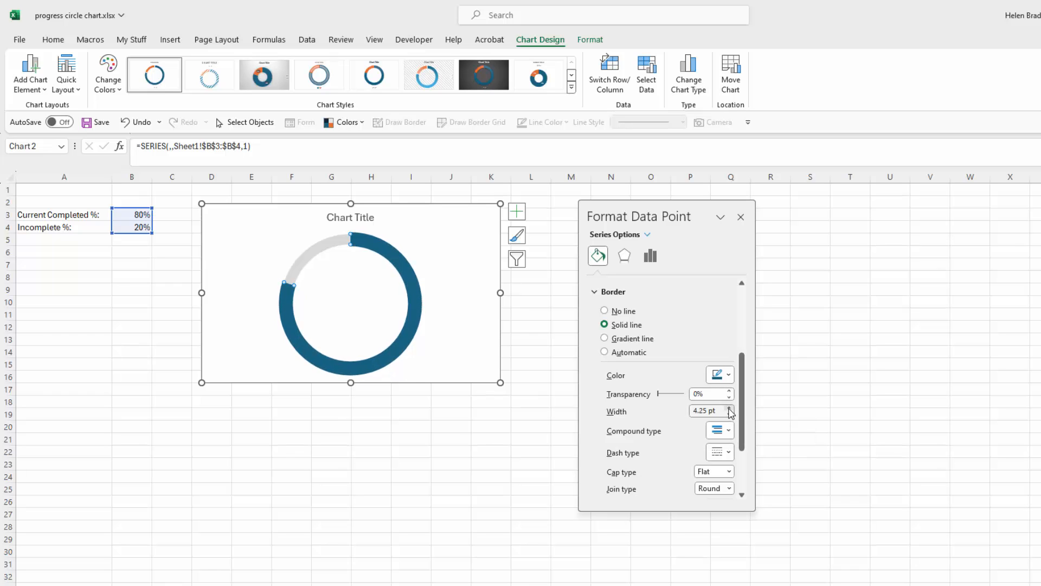
pyautogui.click(730, 408)
pyautogui.click(729, 408)
pyautogui.click(730, 408)
pyautogui.click(729, 408)
pyautogui.click(729, 407)
pyautogui.click(730, 408)
pyautogui.click(730, 408)
pyautogui.click(730, 408)
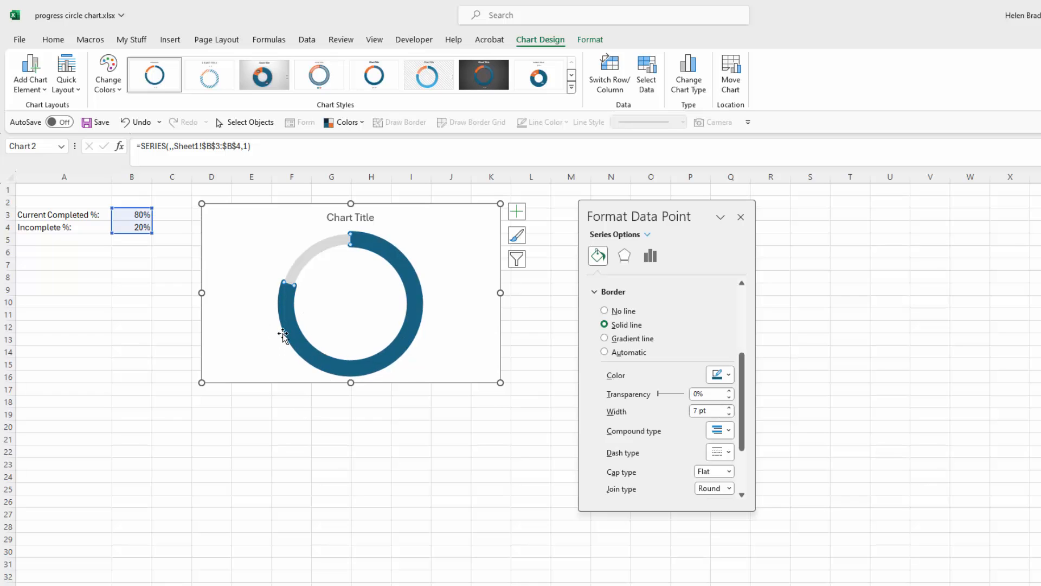
pyautogui.click(420, 450)
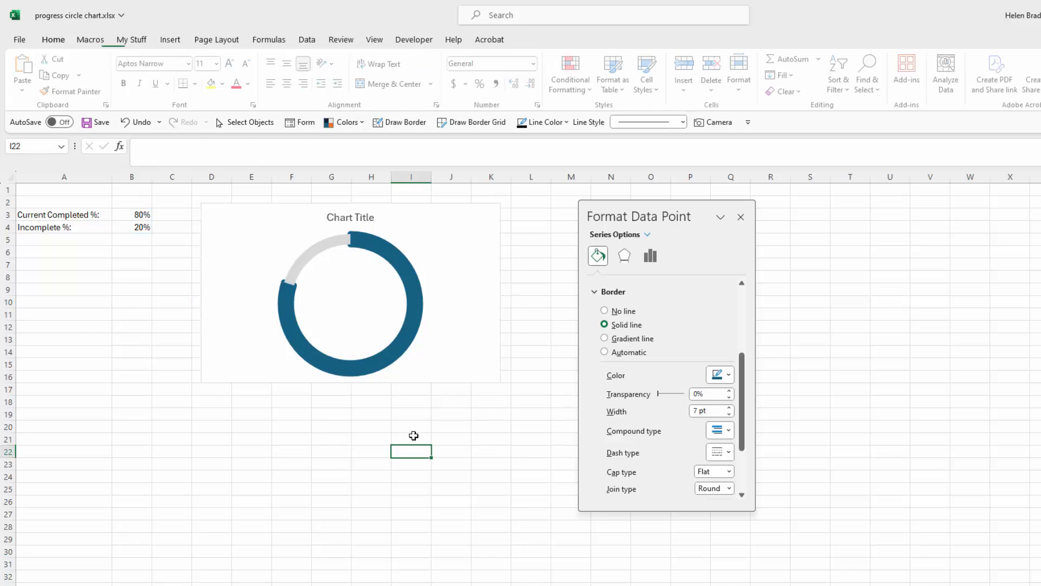
# Step: Increase the doughnut series' hole size slightly so the ring is thinner, and deselect the chart
pyautogui.click(289, 297)
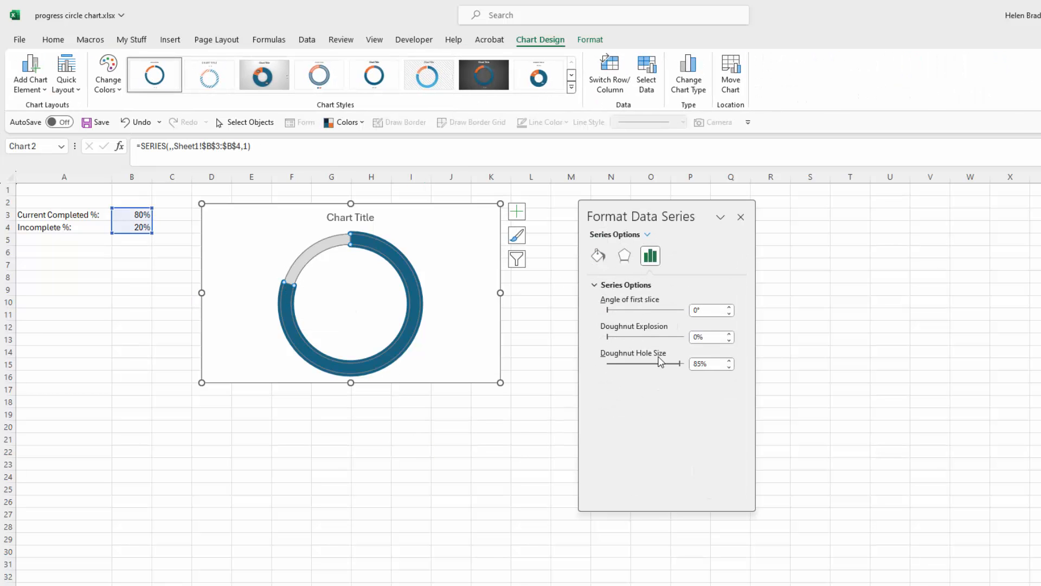
pyautogui.moveTo(680, 364); pyautogui.dragTo(683, 367)
pyautogui.click(451, 426)
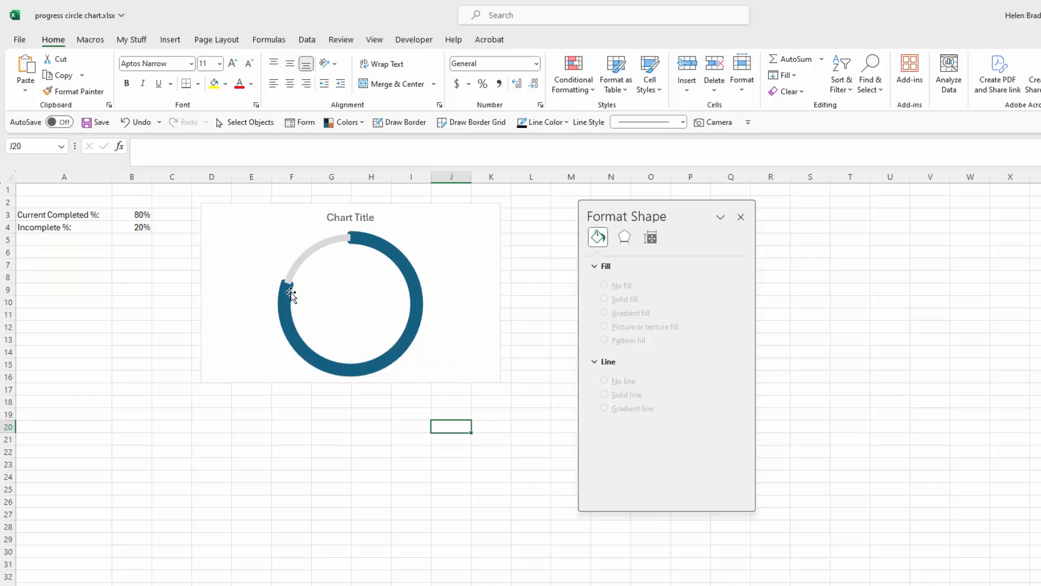
pyautogui.click(361, 400)
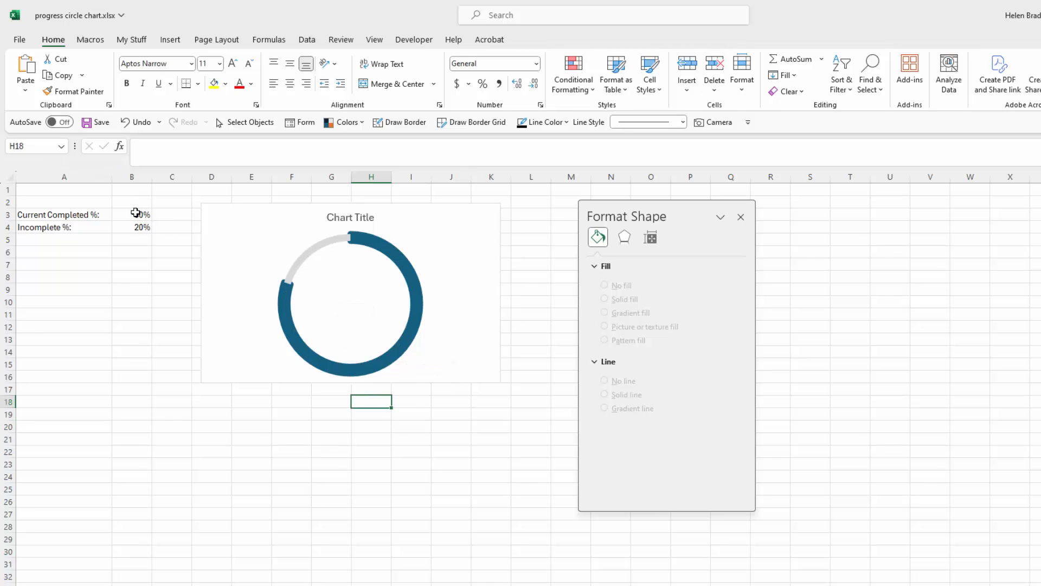
# Step: Insert orange-outlined WordArt with a hard shadow into the chart and clear its placeholder text
pyautogui.click(446, 250)
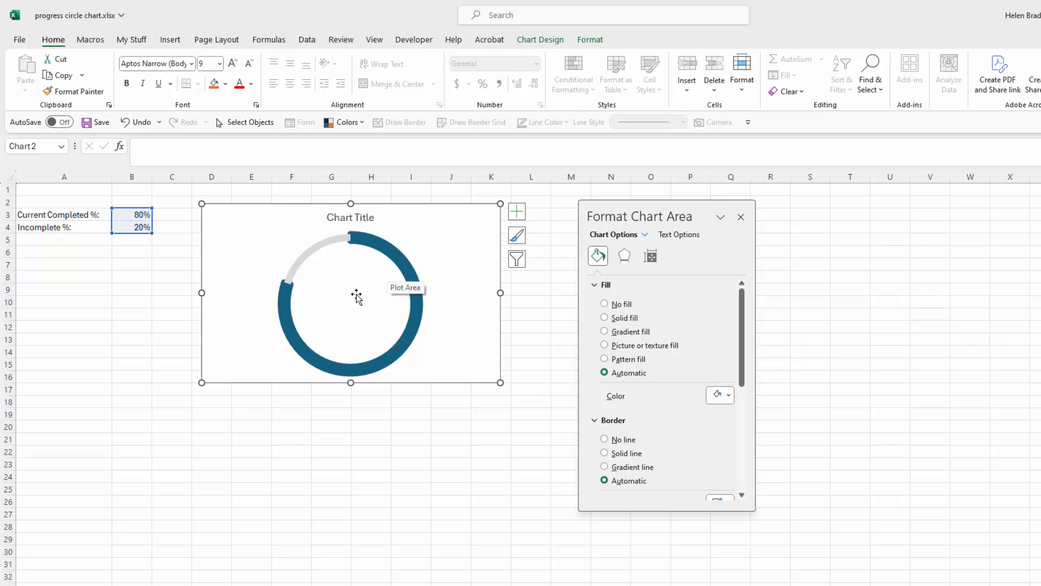
pyautogui.click(170, 41)
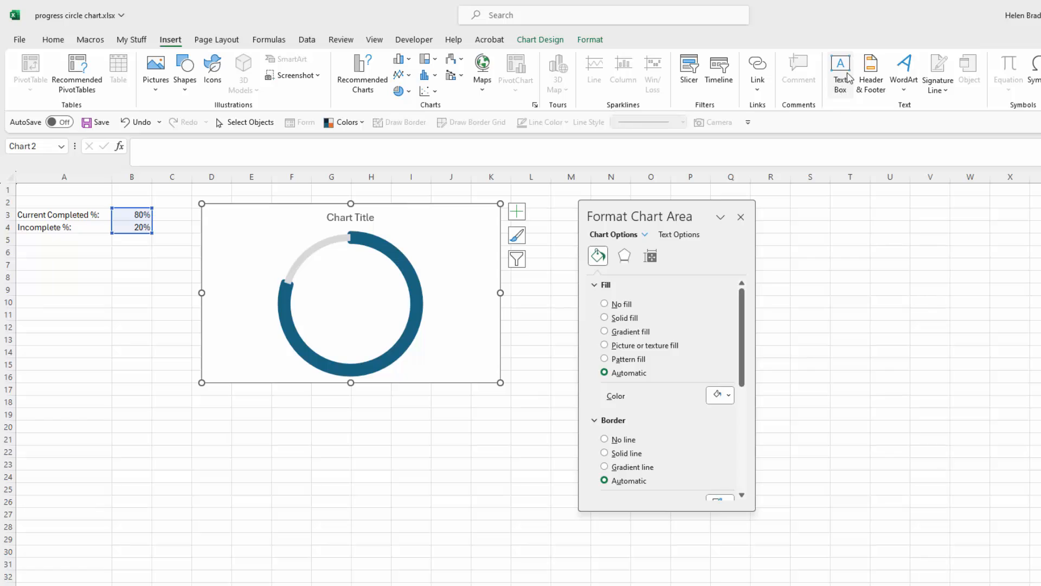
pyautogui.click(904, 68)
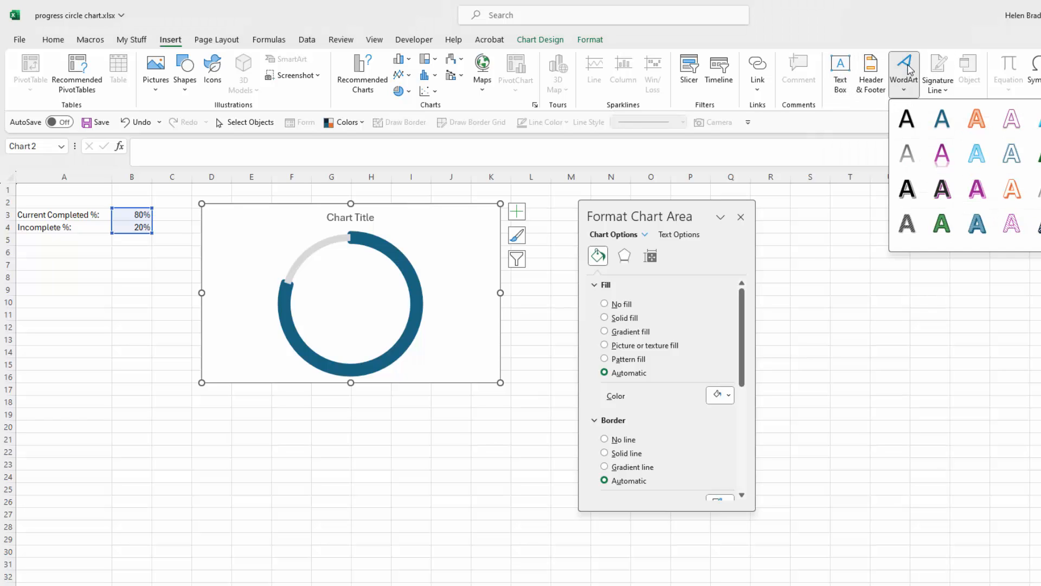
pyautogui.click(1012, 188)
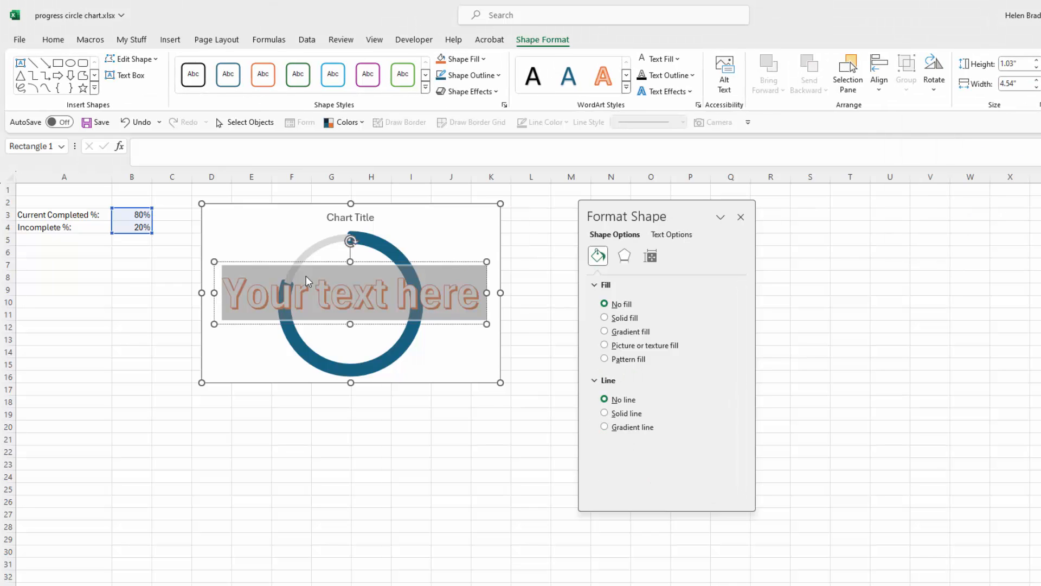
pyautogui.click(465, 294)
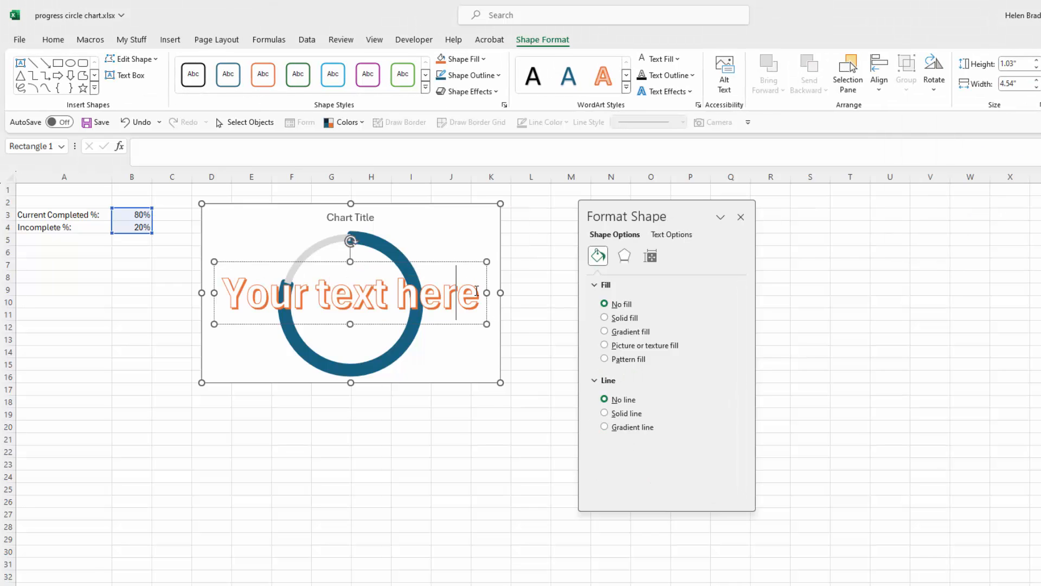
pyautogui.moveTo(476, 291); pyautogui.dragTo(223, 293)
pyautogui.press('Delete')
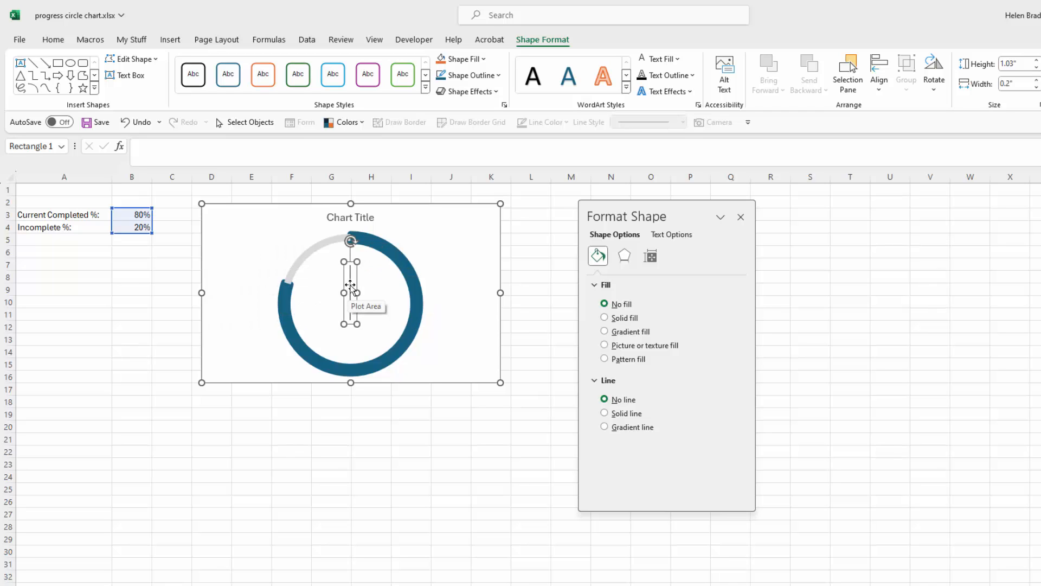
# Step: Link the empty WordArt box to the completed percentage with the formula =Sheet1!$B$3
pyautogui.click(144, 148)
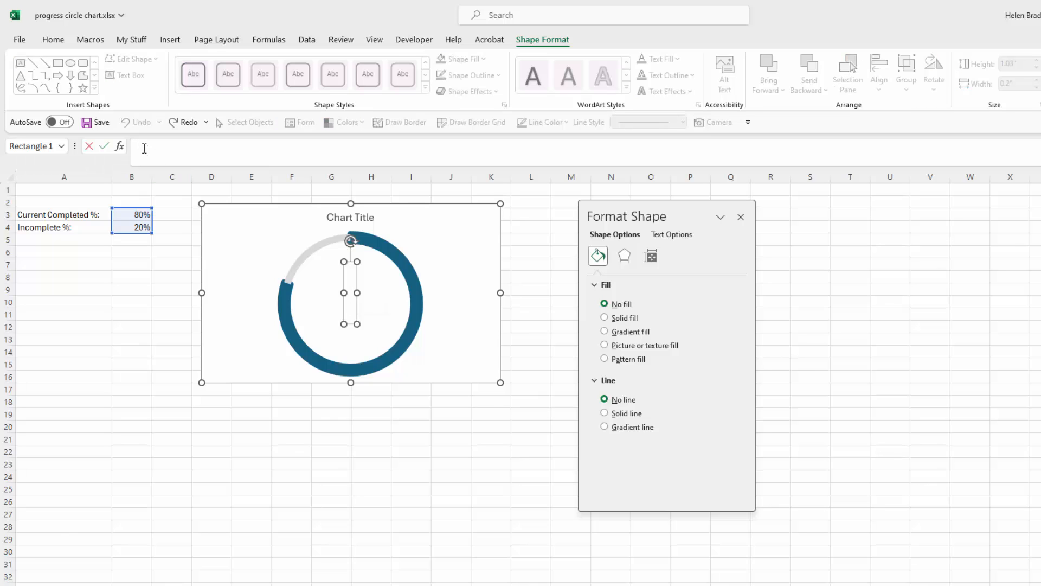
pyautogui.write('=')
pyautogui.click(134, 213)
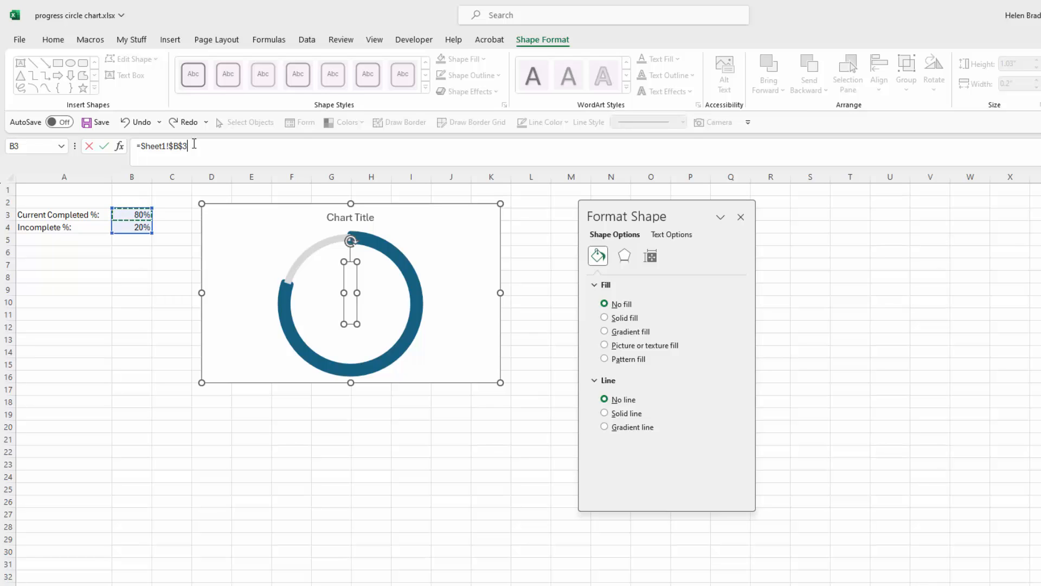
pyautogui.press('Return')
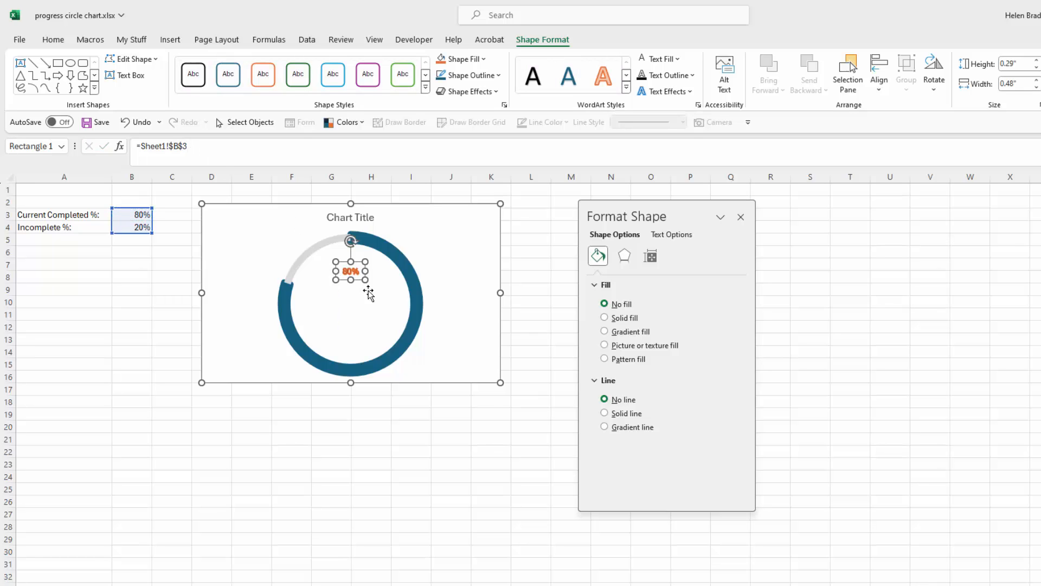
# Step: Enlarge the linked percentage text to 48 pt in a widened box centred inside the doughnut ring
pyautogui.moveTo(334, 282); pyautogui.dragTo(277, 324)
pyautogui.moveTo(346, 278); pyautogui.dragTo(375, 310)
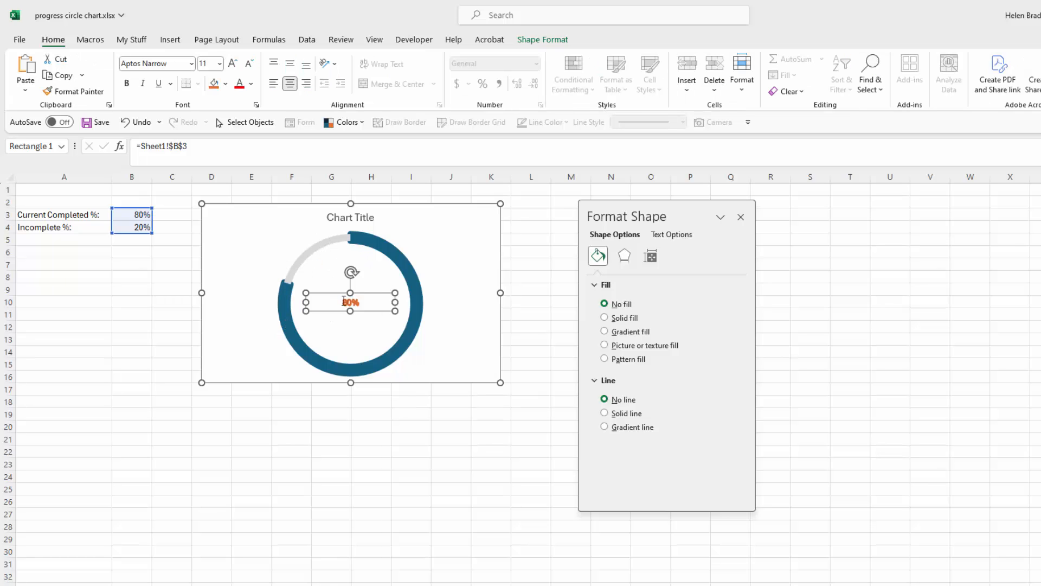
pyautogui.click(233, 64)
pyautogui.click(233, 64)
pyautogui.click(233, 63)
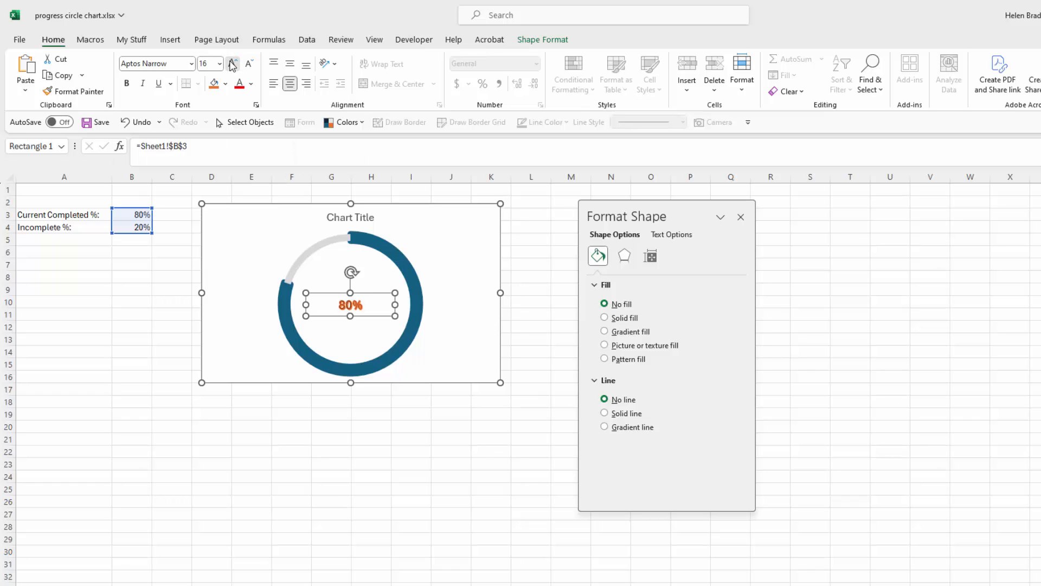
pyautogui.click(233, 64)
pyautogui.click(234, 64)
pyautogui.click(233, 64)
pyautogui.click(233, 64)
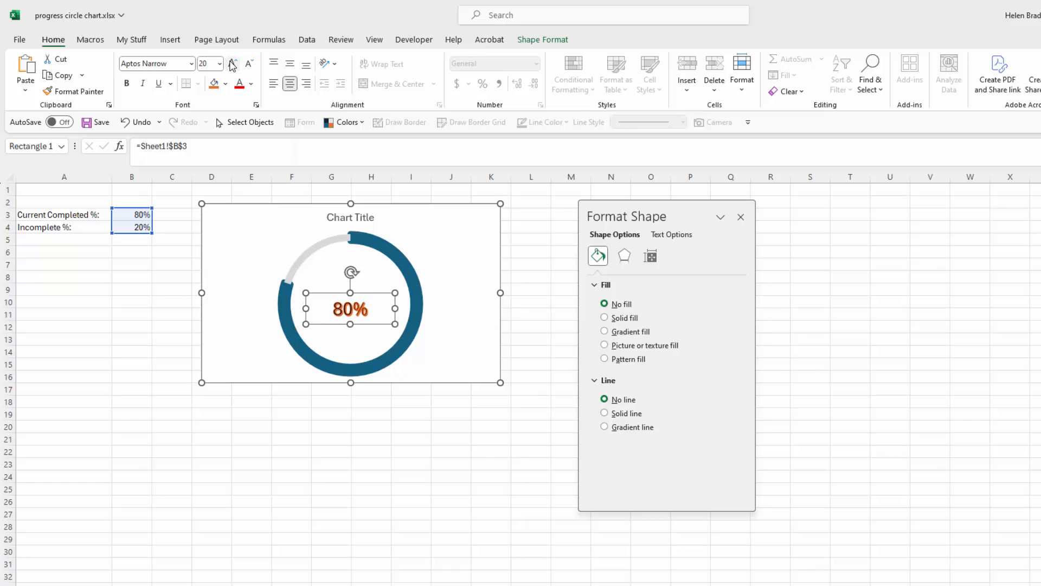
pyautogui.click(233, 64)
pyautogui.click(233, 64)
pyautogui.click(234, 64)
pyautogui.click(233, 64)
pyautogui.click(233, 64)
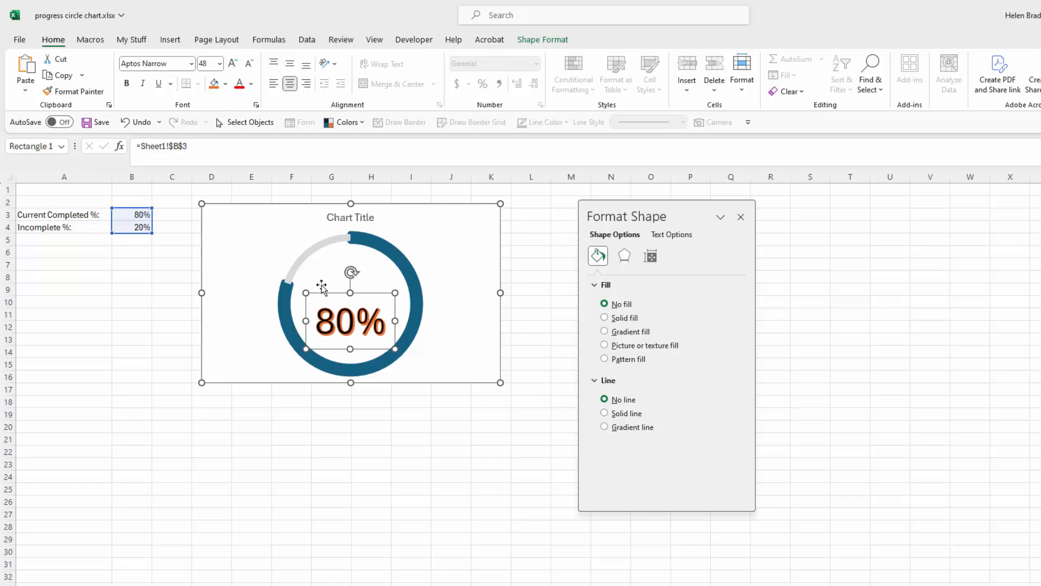
pyautogui.moveTo(326, 295); pyautogui.dragTo(327, 278)
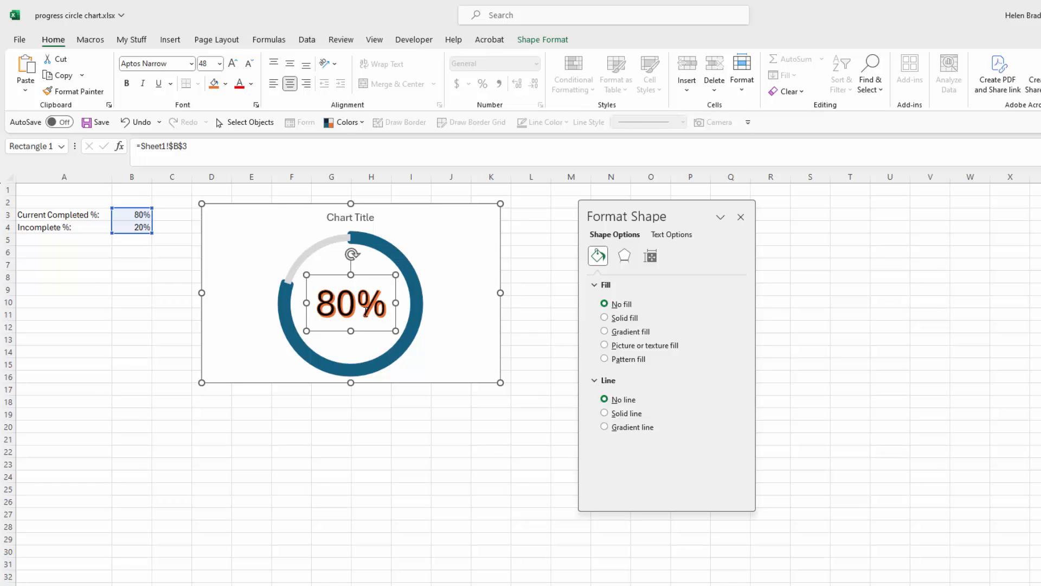
# Step: Give the percentage WordArt a white text fill and a dark teal theme color outline
pyautogui.click(549, 41)
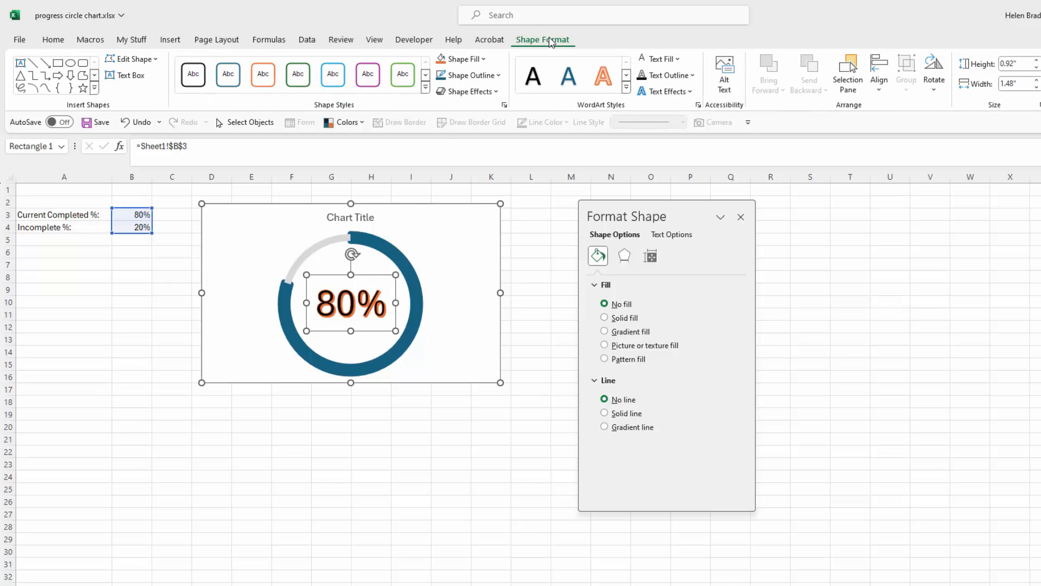
pyautogui.click(676, 59)
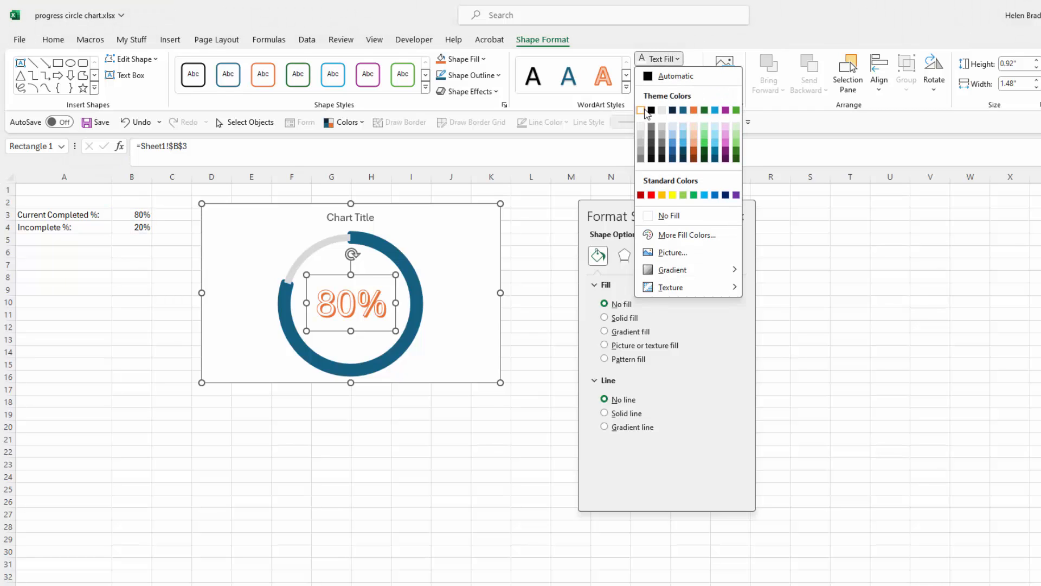
pyautogui.click(644, 111)
pyautogui.click(684, 76)
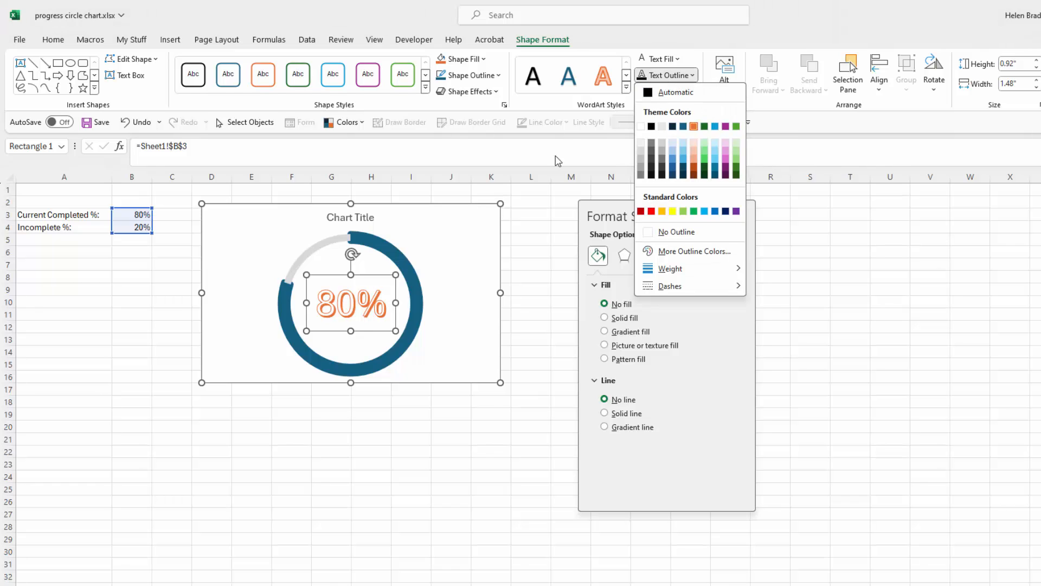
pyautogui.click(682, 126)
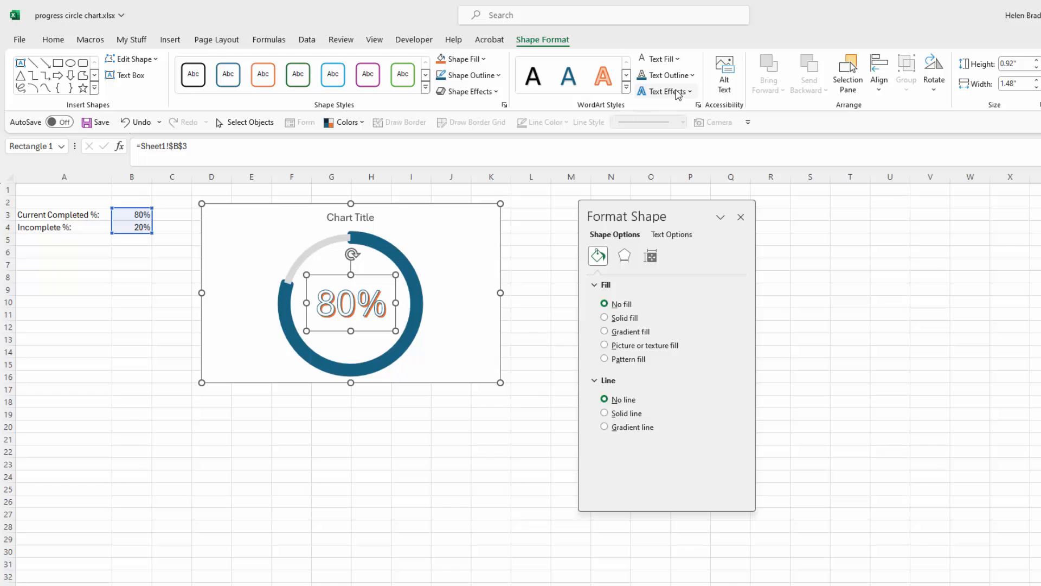
# Step: Set the percentage text's shadow color to the dark teal theme color, and close the formatting pane
pyautogui.click(692, 92)
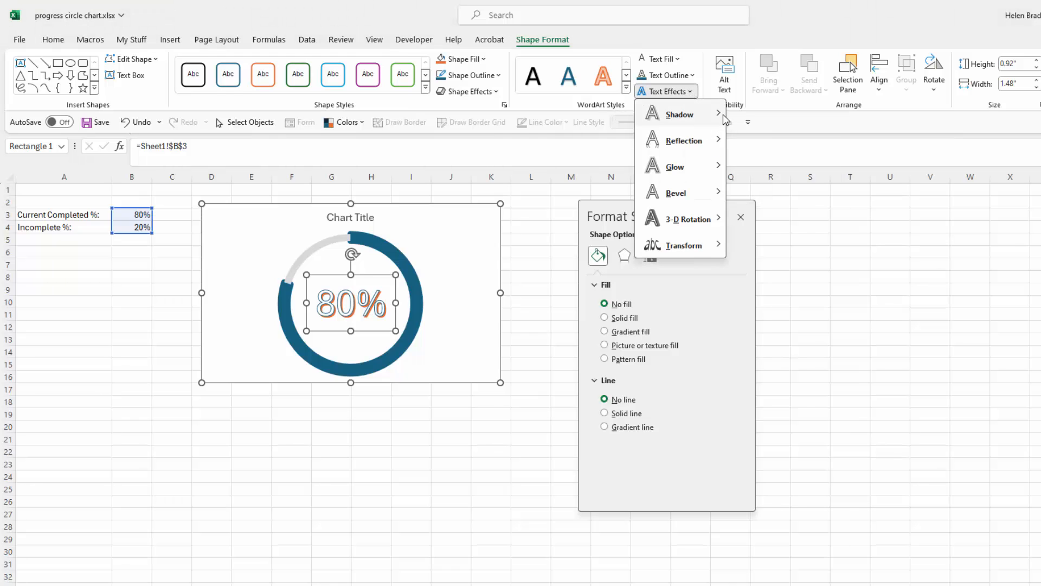
pyautogui.moveTo(714, 117)
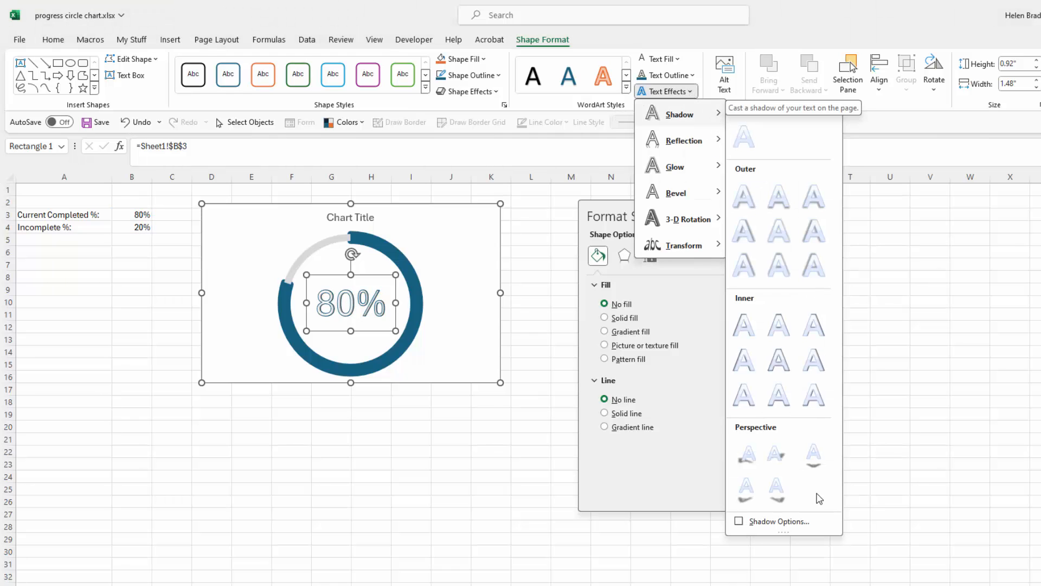
pyautogui.click(779, 521)
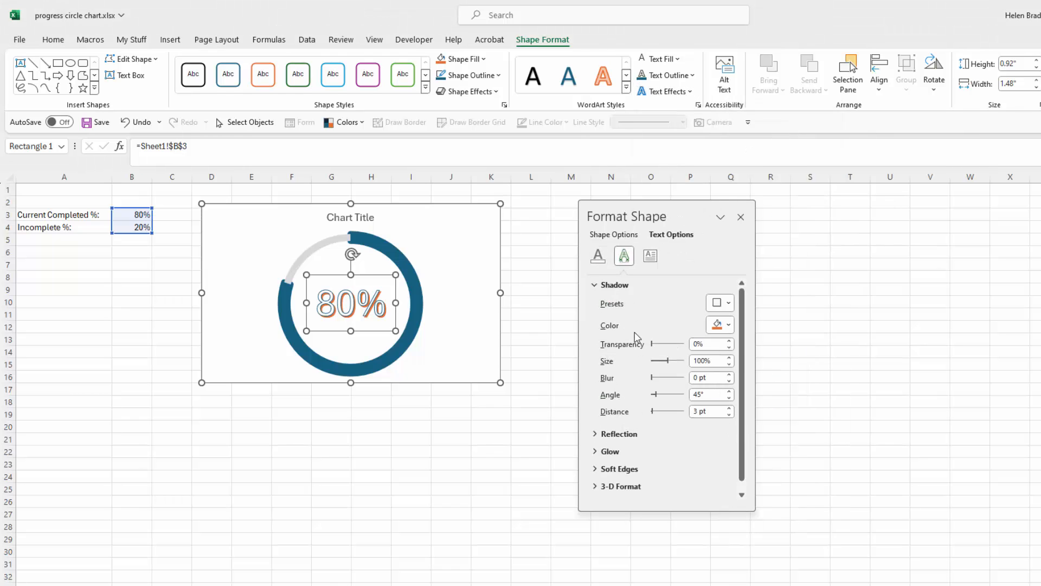
pyautogui.click(727, 325)
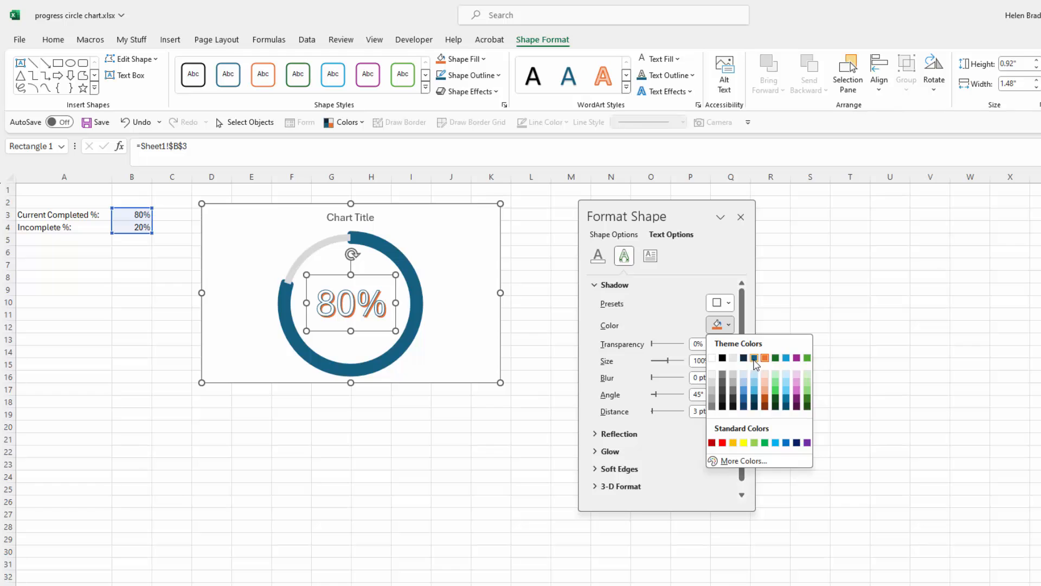
pyautogui.click(754, 358)
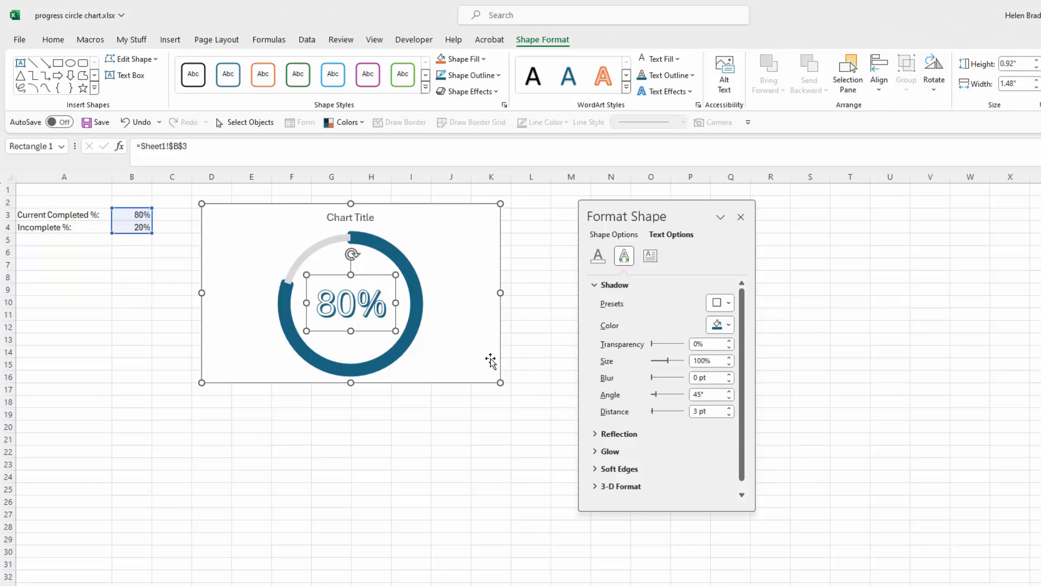
pyautogui.click(460, 366)
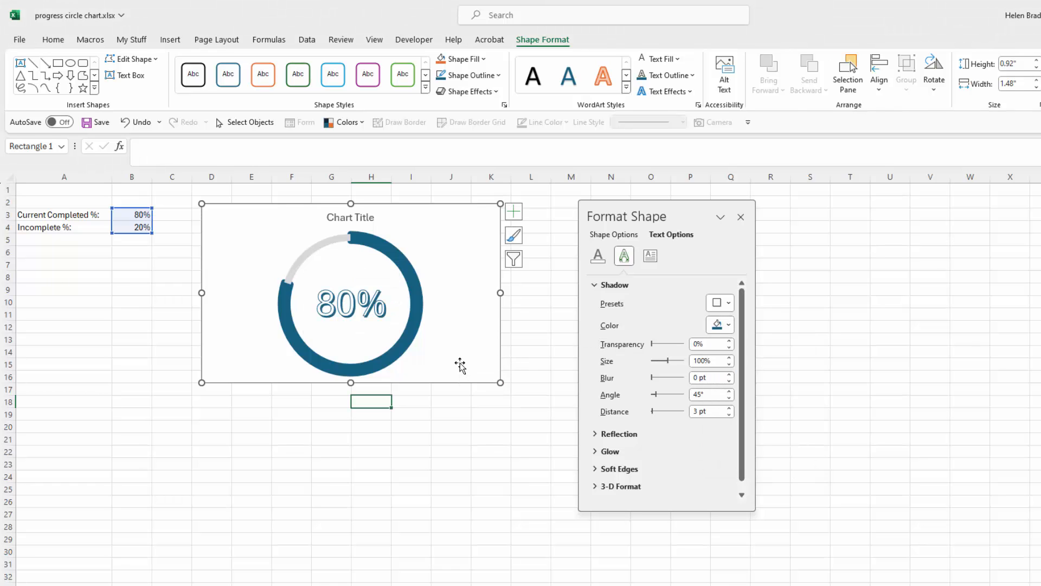
pyautogui.click(740, 216)
# Step: Change the chart title to "Progress Towards Our Goal" and deselect the chart
pyautogui.click(354, 216)
pyautogui.write('Progress Towards Our G')
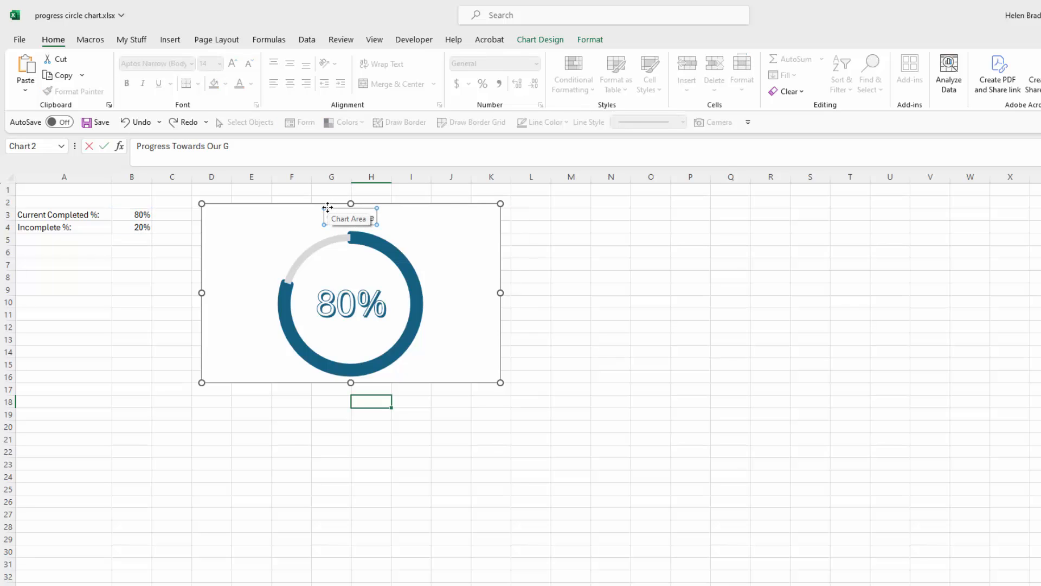
pyautogui.write('oal')
pyautogui.click(423, 244)
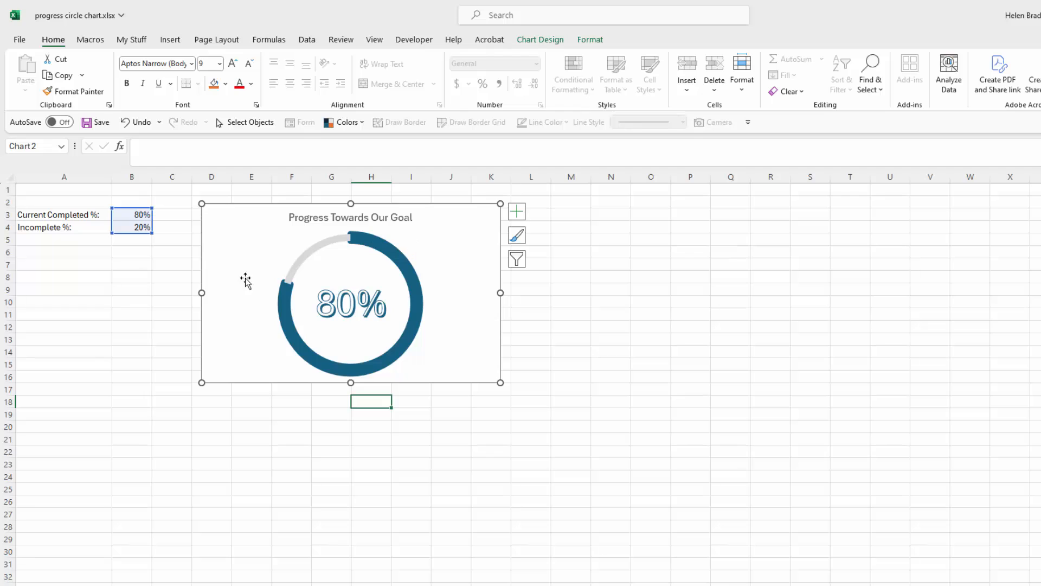
pyautogui.click(150, 300)
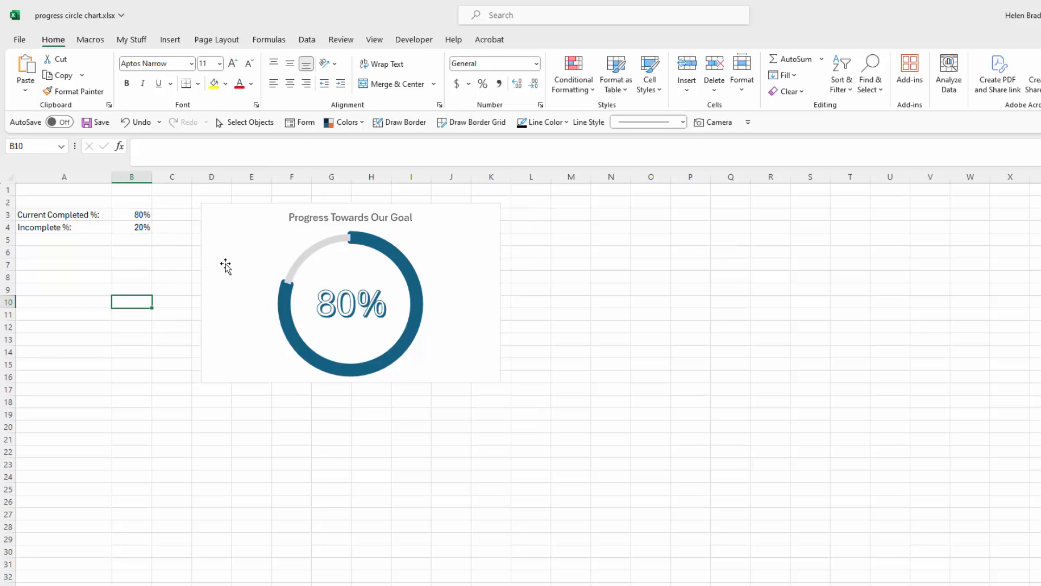
# Step: Set the Current Completed % value in cell B3 to 90% to test the linked progress chart
pyautogui.click(128, 215)
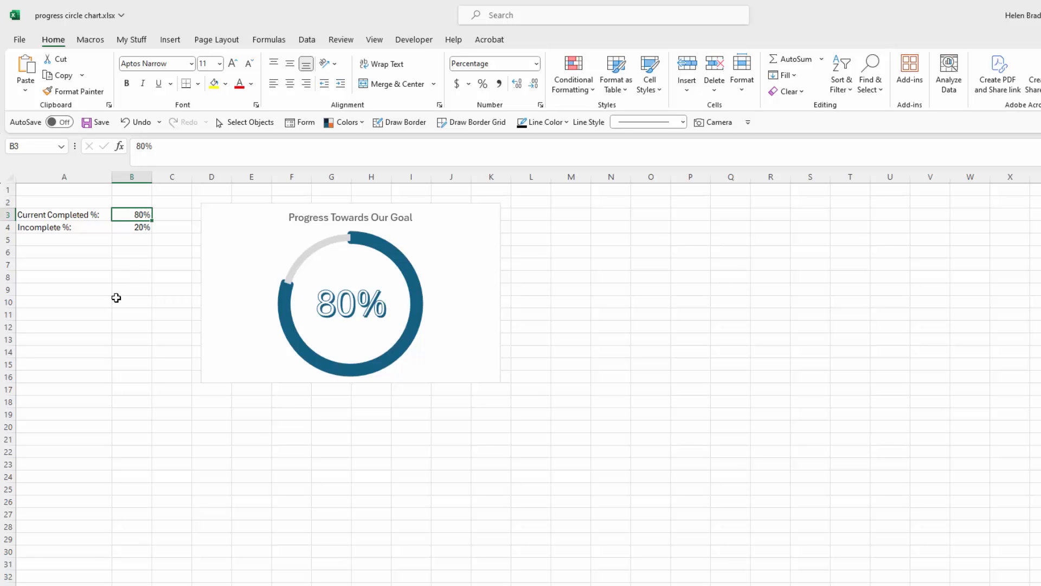
pyautogui.write('90%')
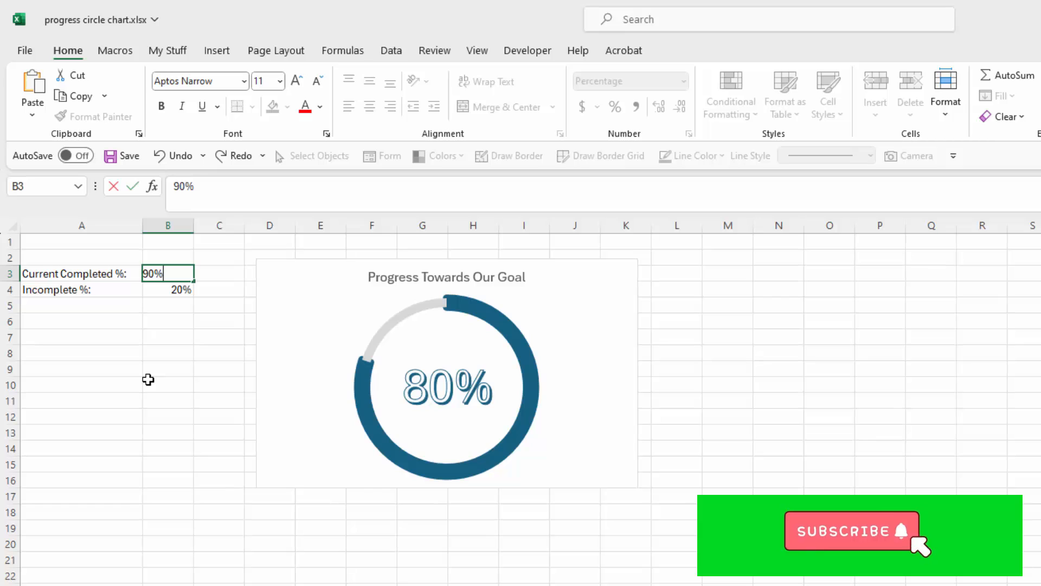
pyautogui.hotkey('ctrl', 'Return')
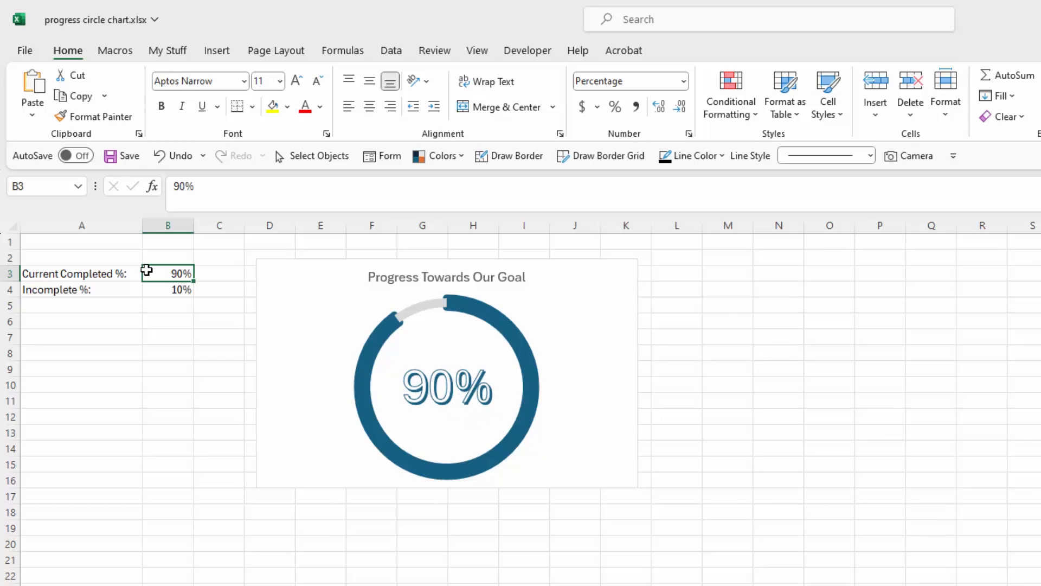
# Step: Change the Current Completed % value in B3 to 30% and select an empty cell below the chart
pyautogui.write('30')
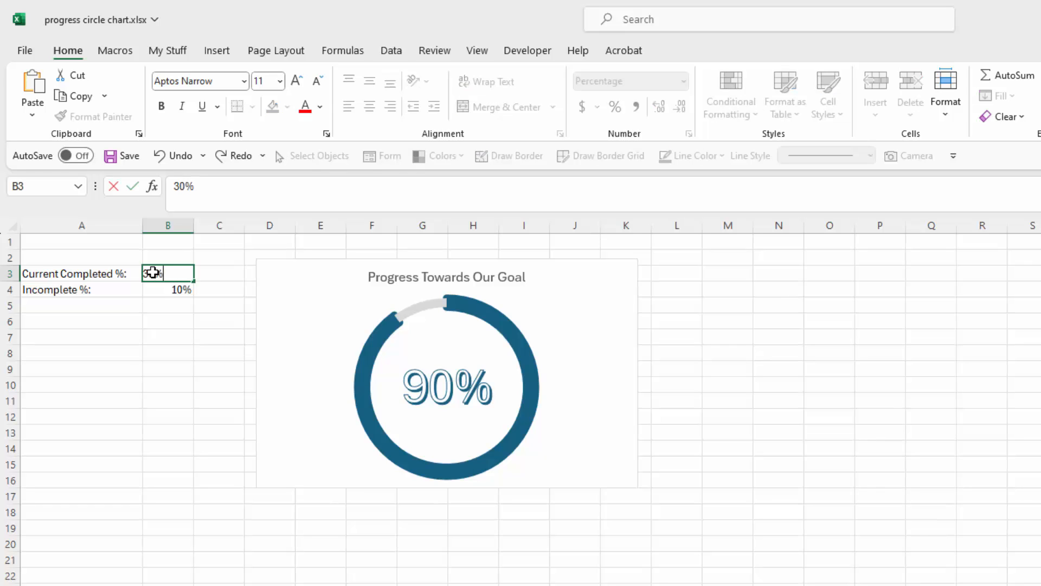
pyautogui.hotkey('ctrl', 'Return')
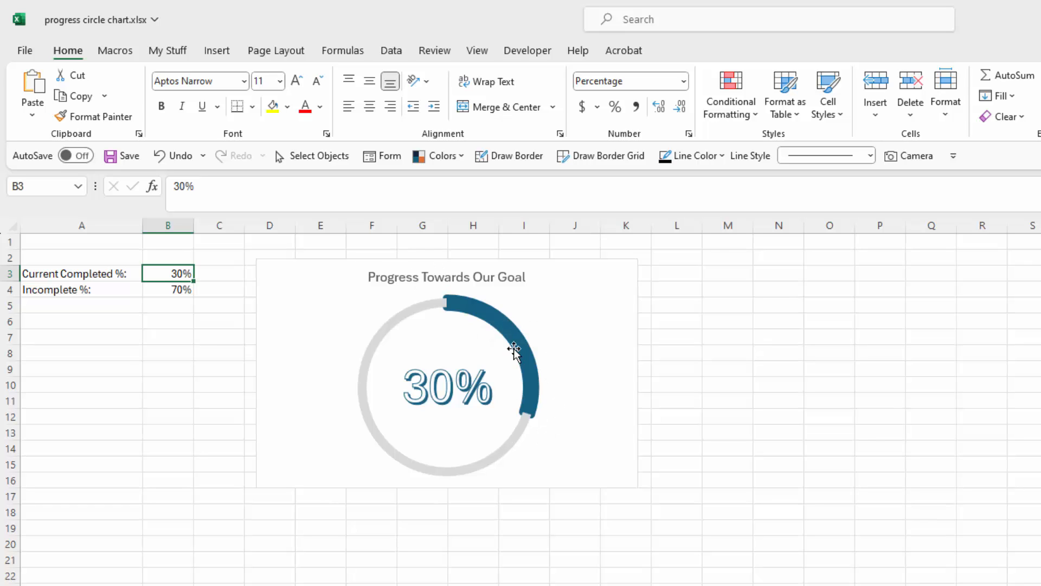
pyautogui.moveTo(516, 411)
pyautogui.click(458, 558)
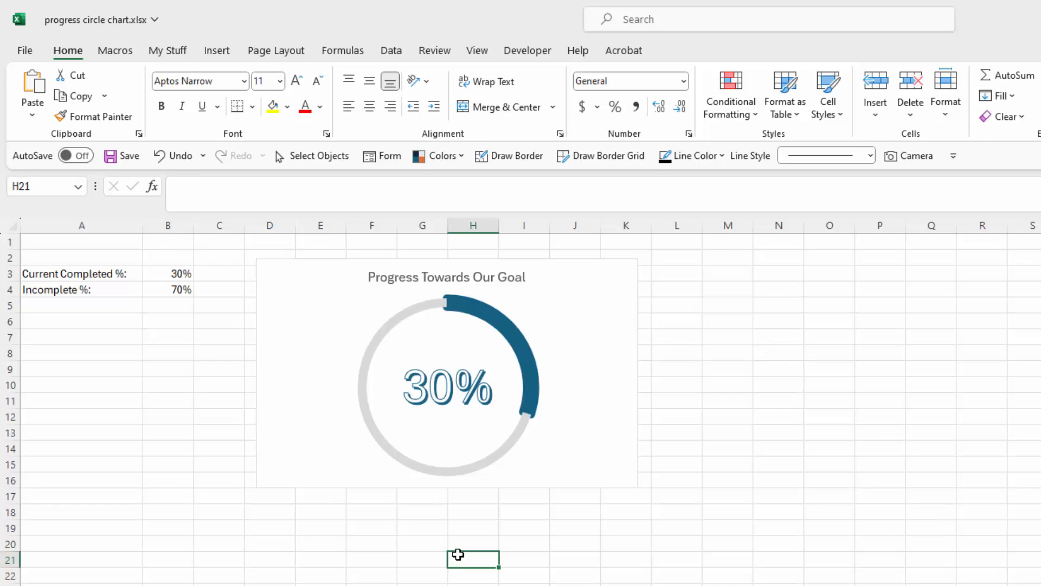